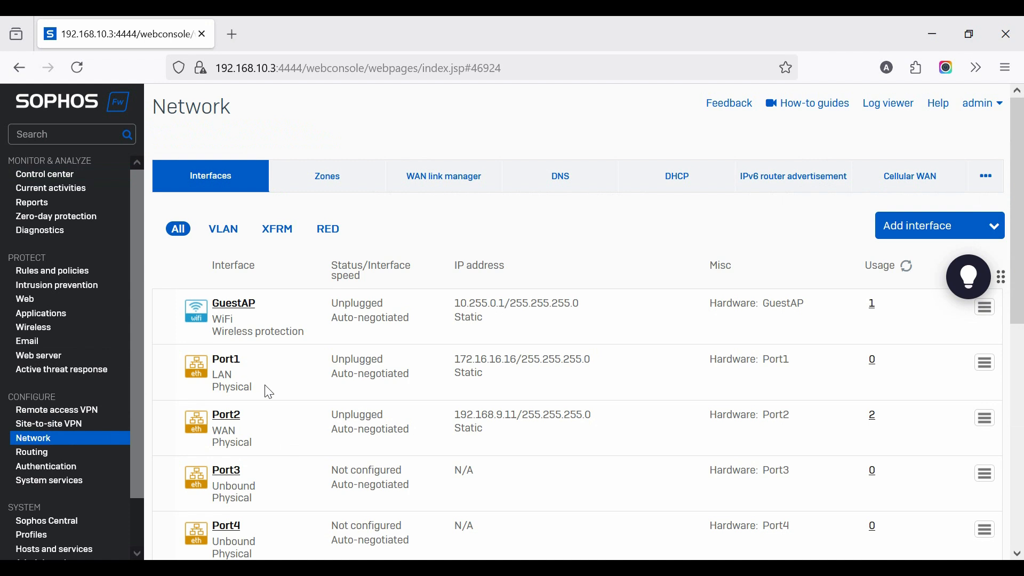
# Open the Port2 WAN interface for editing and set its gateway name to CONNECTED_TO_BTCL
pyautogui.click(227, 419)
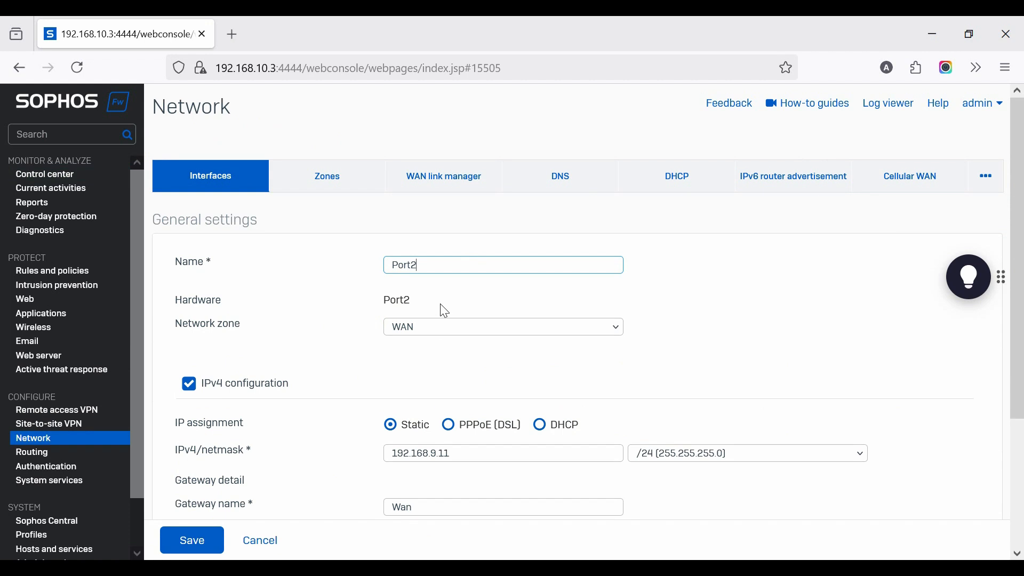
pyautogui.scroll(-3, 460, 452)
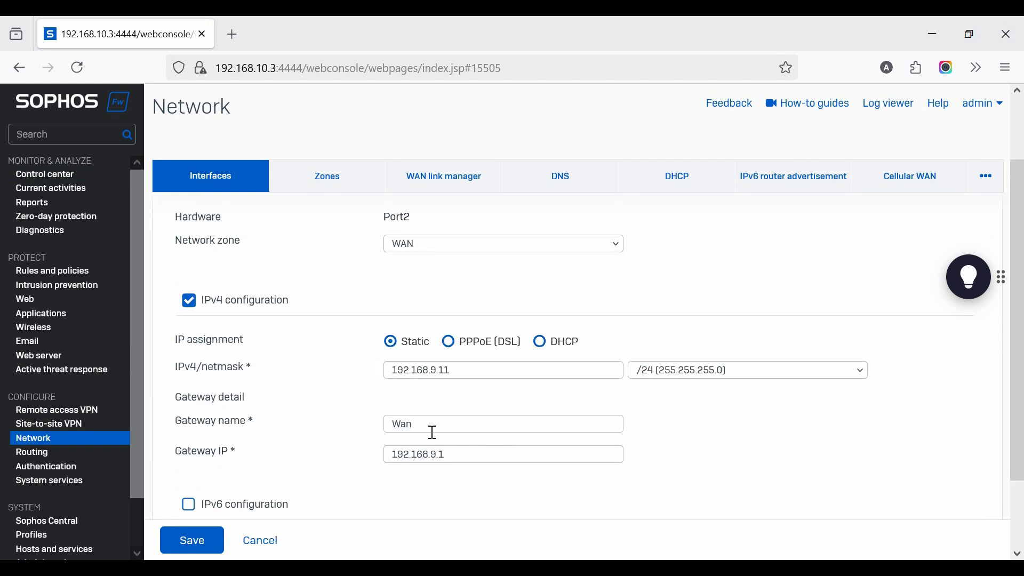
pyautogui.doubleClick(432, 427)
pyautogui.click(432, 430)
pyautogui.hotkey('ctrl', 'a')
pyautogui.write('CONNECTED_TO_BTCL')
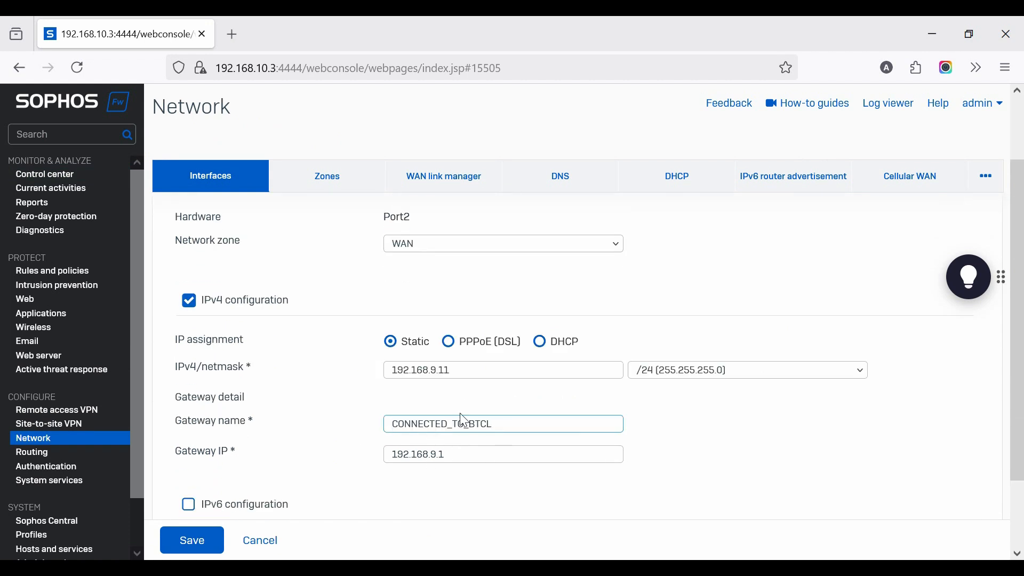
# Set Port2's static IPv4 address to 180.211.135.182 with netmask /30 (255.255.255.252)
pyautogui.moveTo(475, 372); pyautogui.dragTo(291, 388)
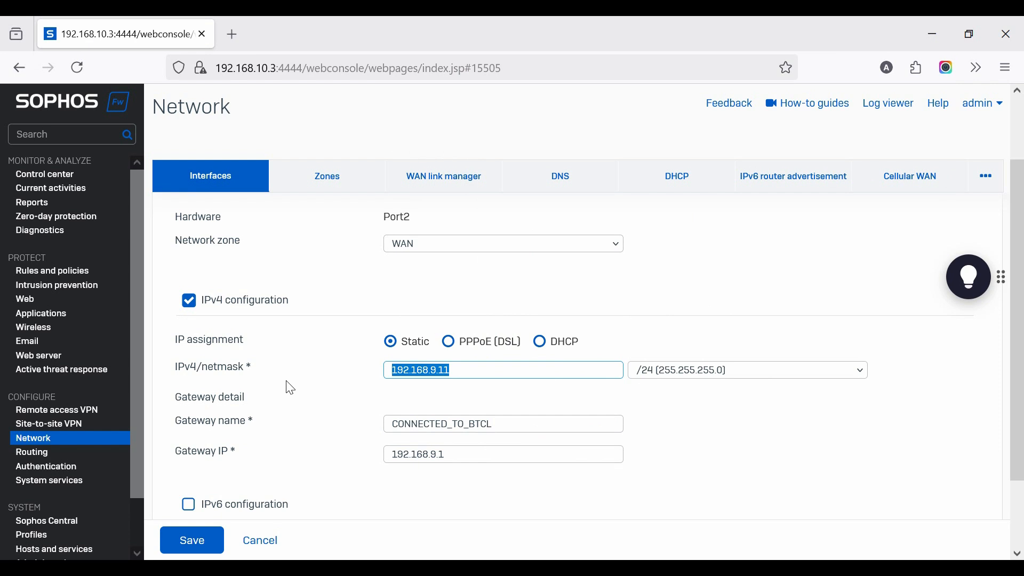
pyautogui.write('180.2')
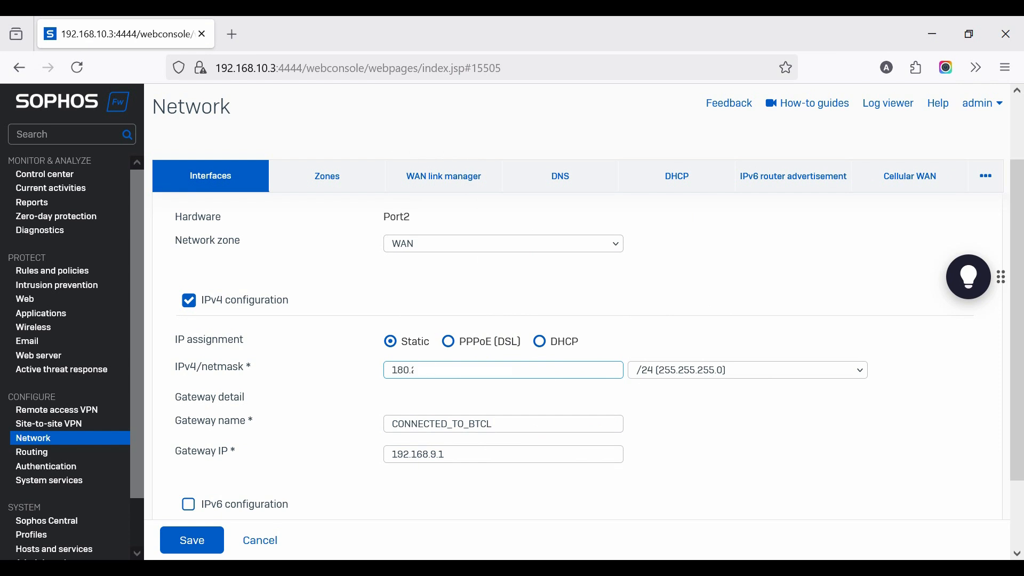
pyautogui.click(782, 374)
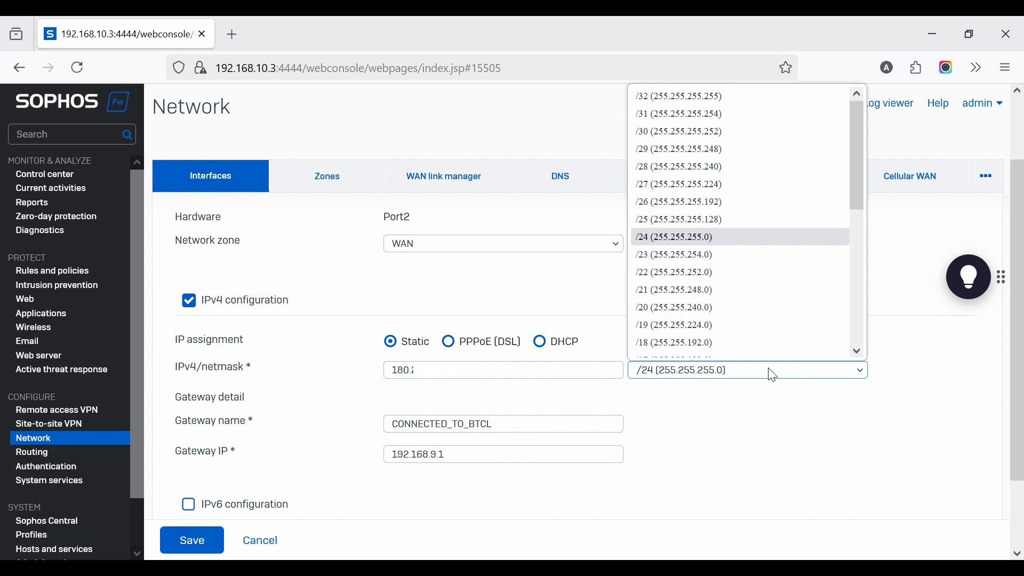
pyautogui.click(668, 132)
# Set Port2's gateway IP to 180.211.135.181 and save the interface update
pyautogui.moveTo(457, 459); pyautogui.dragTo(290, 452)
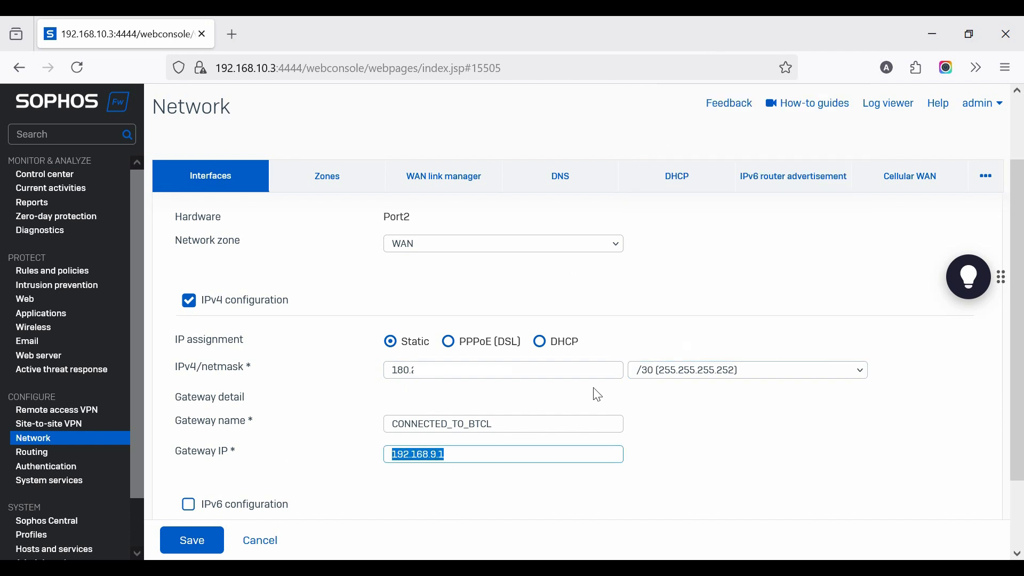
pyautogui.moveTo(469, 370); pyautogui.dragTo(313, 370)
pyautogui.hotkey('ctrl', 'c')
pyautogui.moveTo(464, 453); pyautogui.dragTo(196, 425)
pyautogui.hotkey('ctrl', 'v')
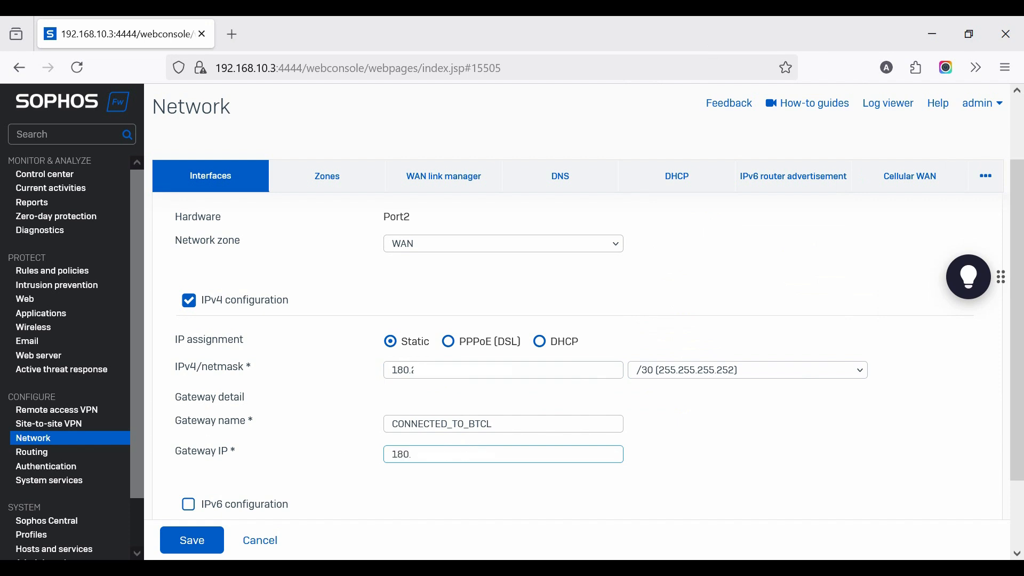
pyautogui.click(211, 544)
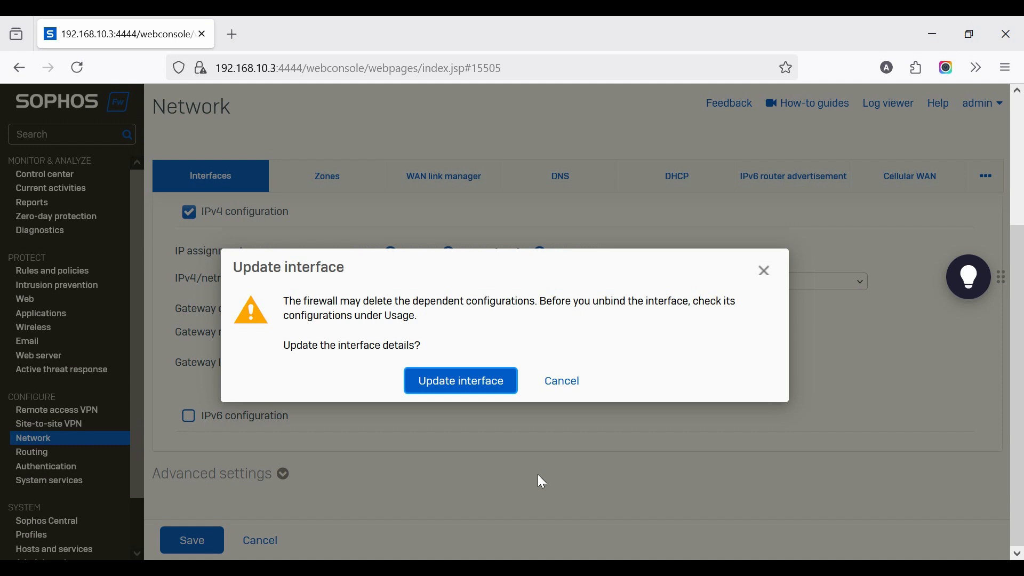
pyautogui.click(448, 386)
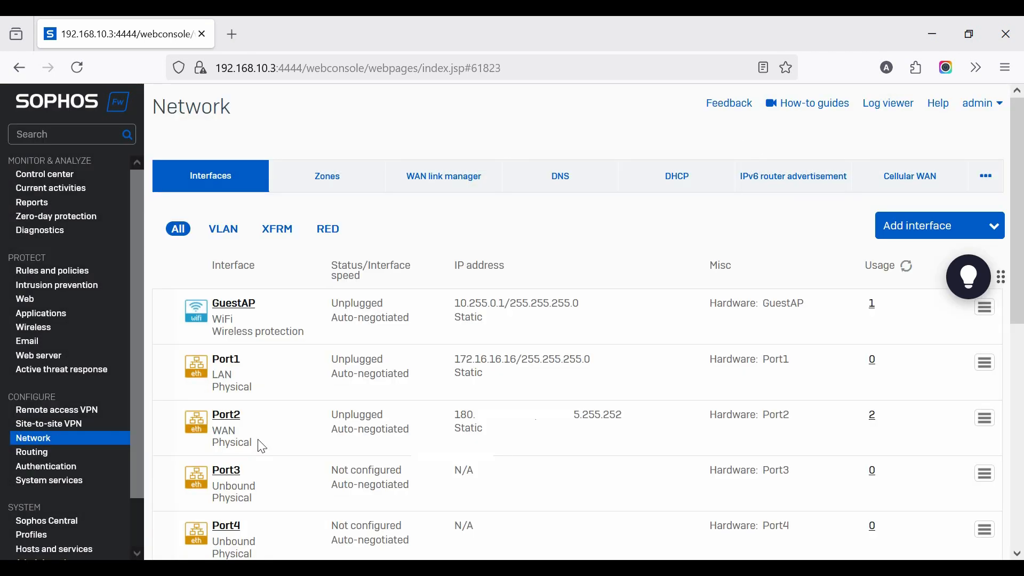
# Change the Port1 LAN interface's static IPv4 address to 192.168.123.1 and save the interface update
pyautogui.click(230, 360)
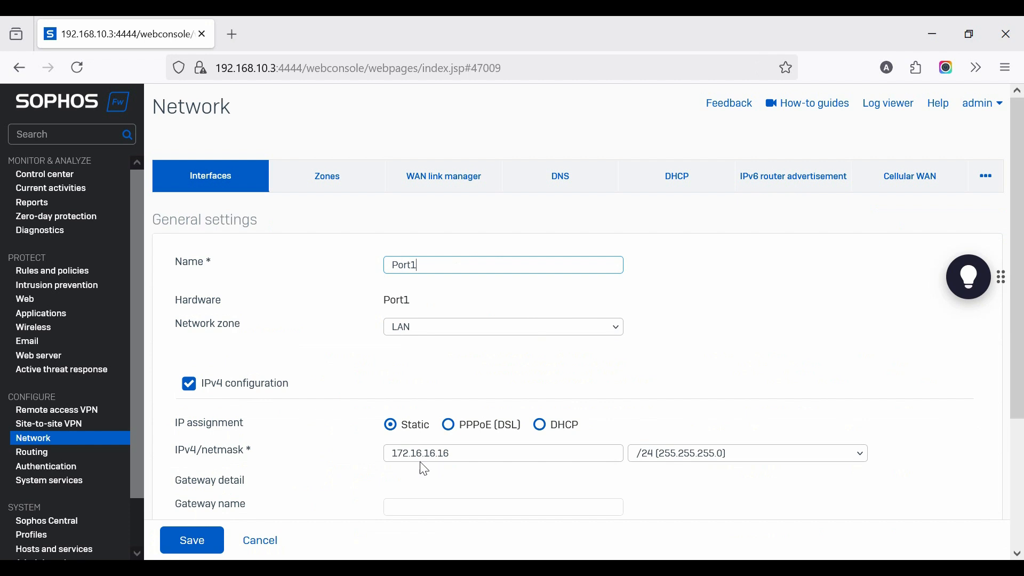
pyautogui.moveTo(472, 455); pyautogui.dragTo(248, 437)
pyautogui.write('1')
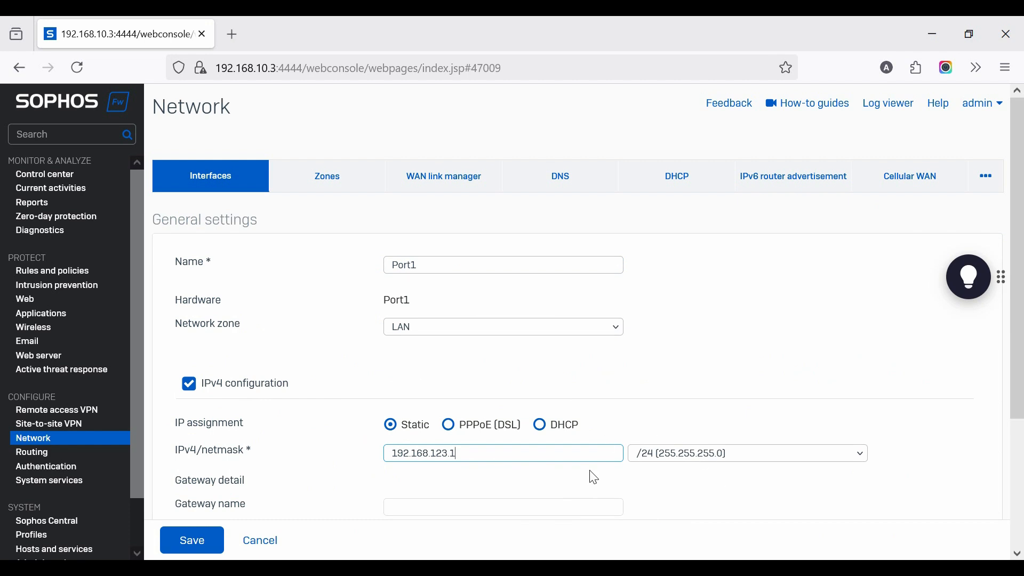
pyautogui.scroll(-3, 595, 477)
pyautogui.scroll(3, 418, 463)
pyautogui.click(193, 541)
pyautogui.click(472, 382)
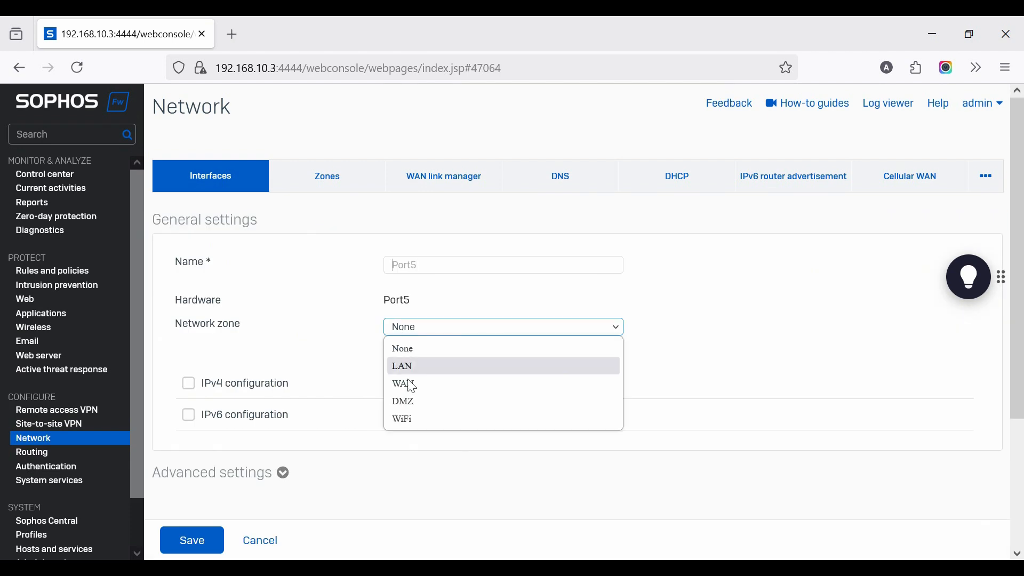
# Configure Port5 as Port5_LAN in the LAN zone with static IPv4 address 192.168.153.1/24, and save the interface update
pyautogui.press('Escape')
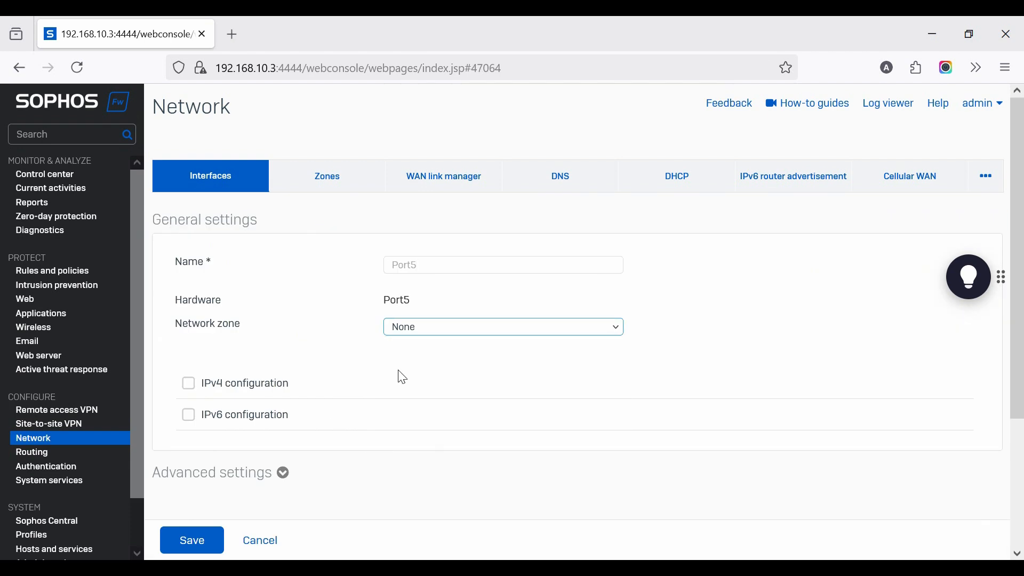
pyautogui.click(445, 265)
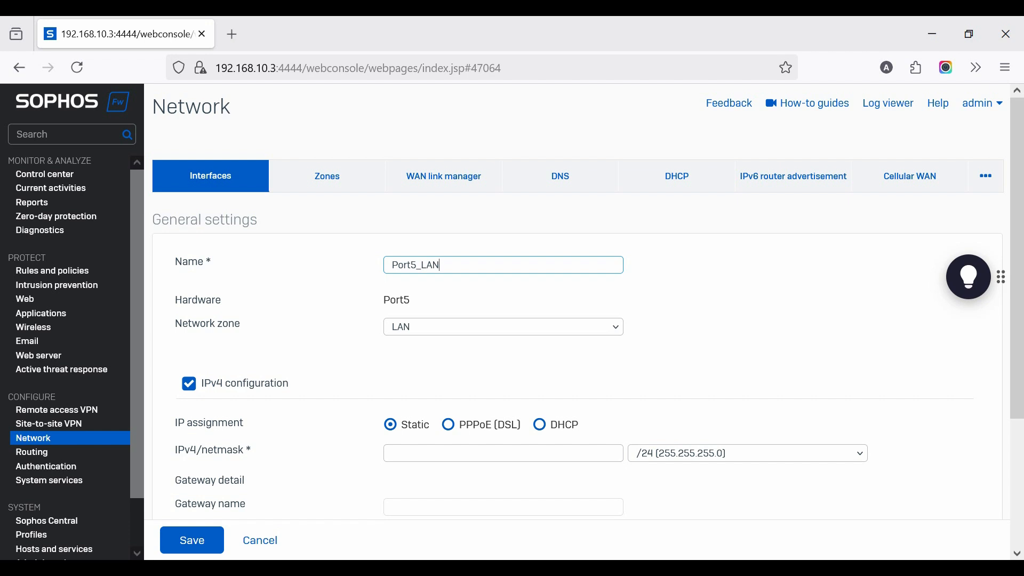
pyautogui.click(403, 453)
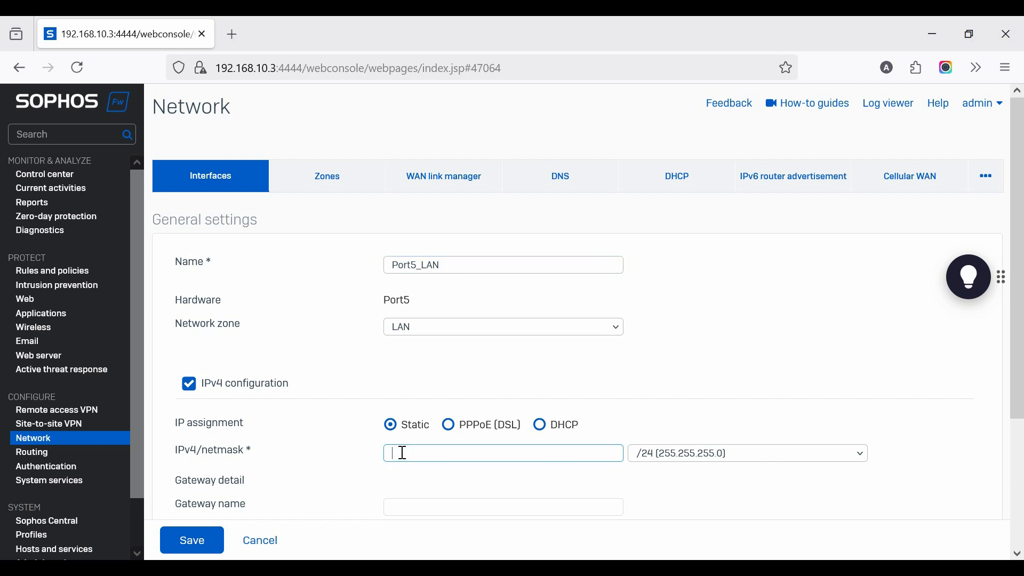
pyautogui.write('192')
pyautogui.write('.168.153.1')
pyautogui.click(192, 540)
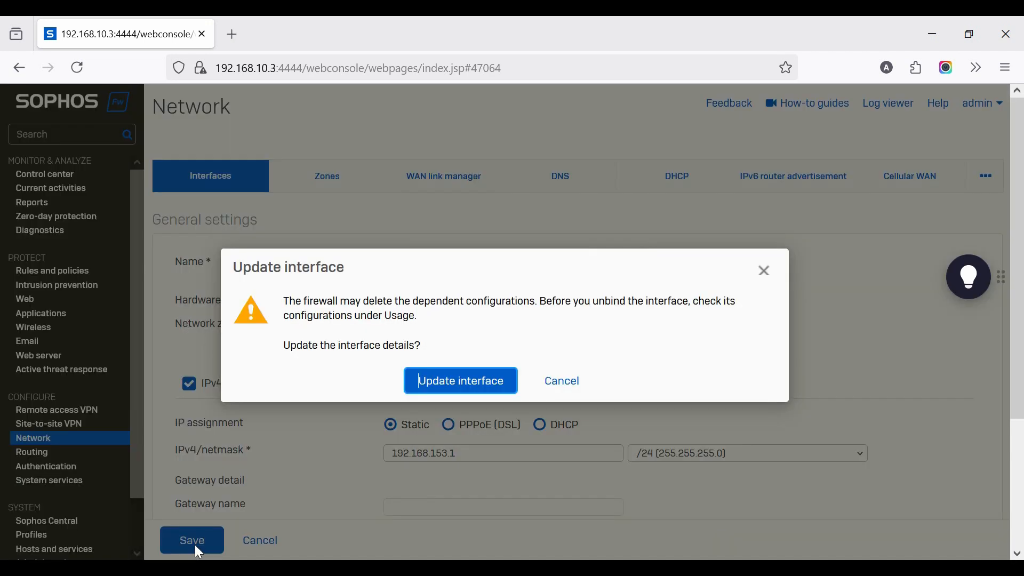
pyautogui.click(451, 381)
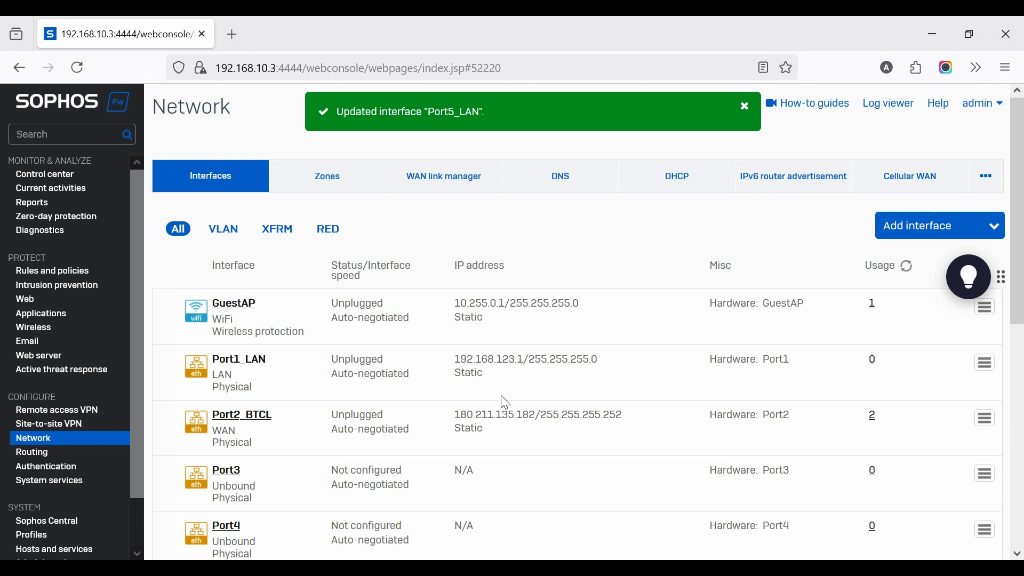
# Start a new IPv4 unicast static route in the routing settings with destination 10.8.13.0/24
pyautogui.scroll(-10, 433, 391)
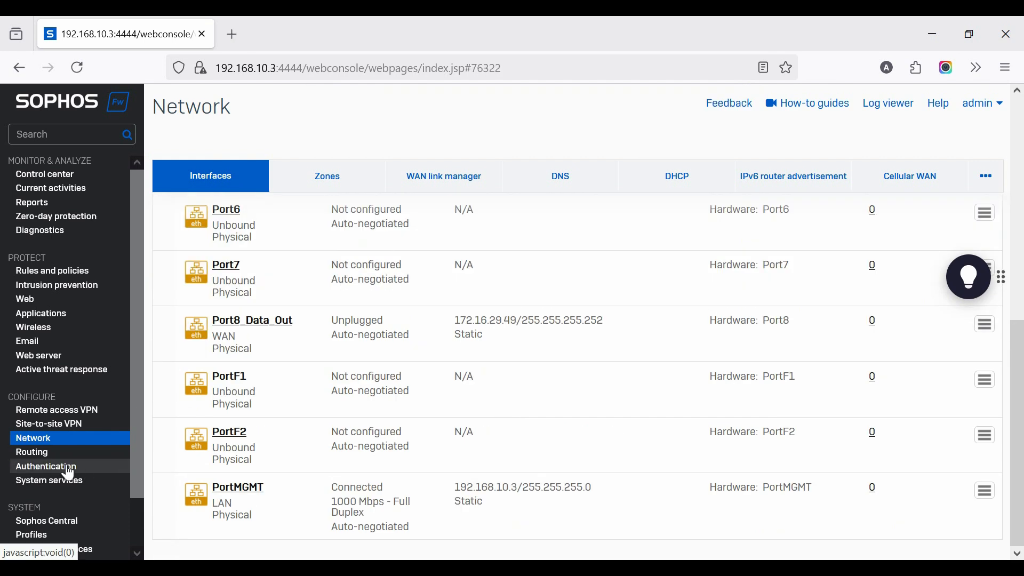
pyautogui.click(42, 459)
pyautogui.click(451, 180)
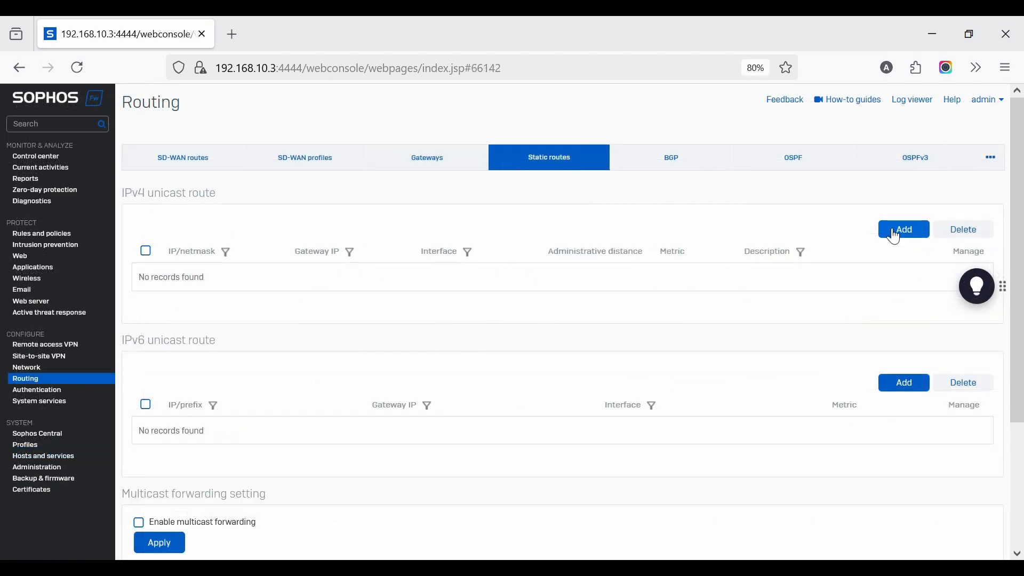
pyautogui.click(895, 233)
pyautogui.write('10.8.13.0')
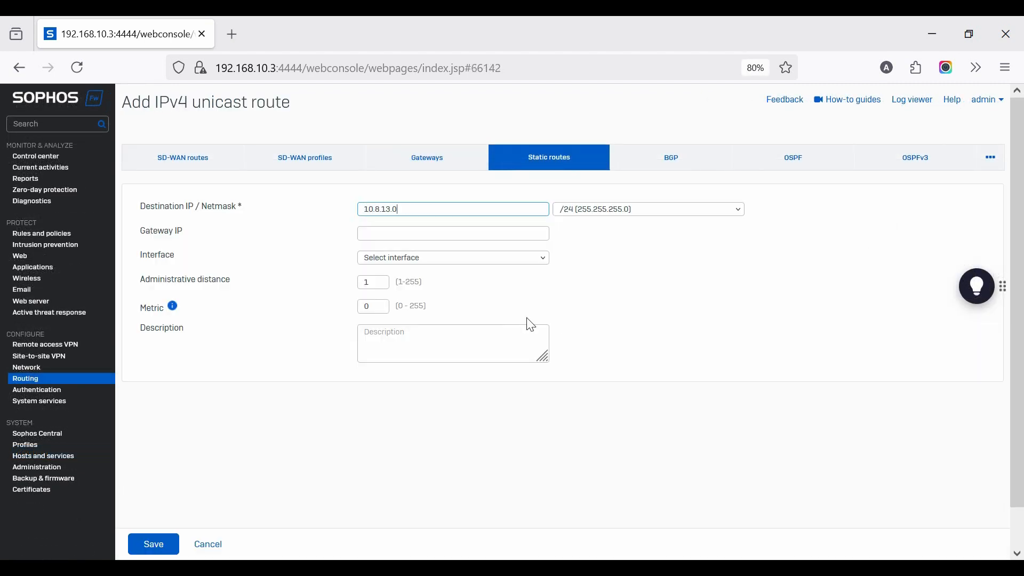
# Set the static route's gateway to 172.16.29.50 and its interface to Port8_Data_Out, and save the route
pyautogui.click(429, 238)
pyautogui.write('172.16.29.50')
pyautogui.click(401, 259)
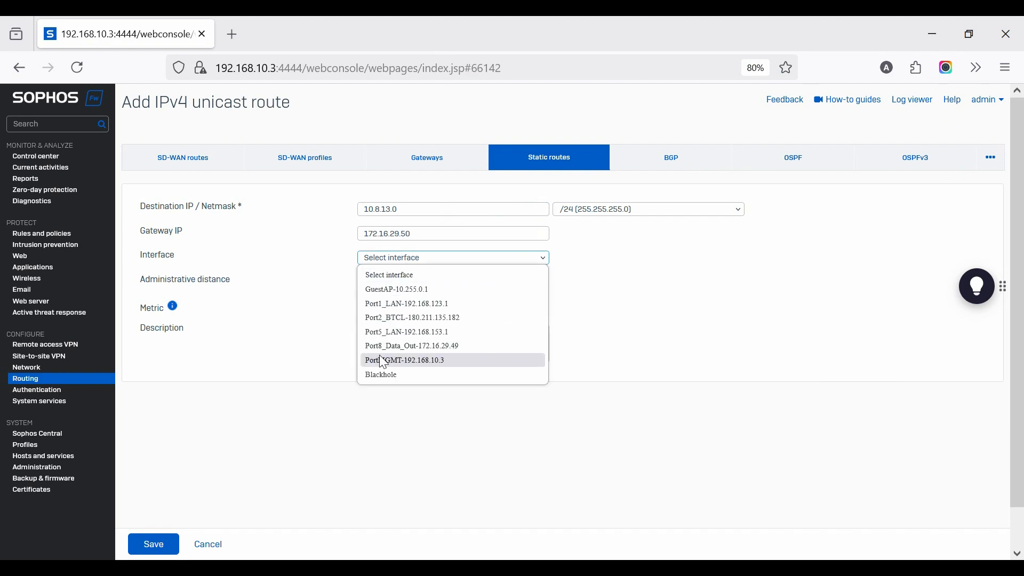
pyautogui.click(408, 347)
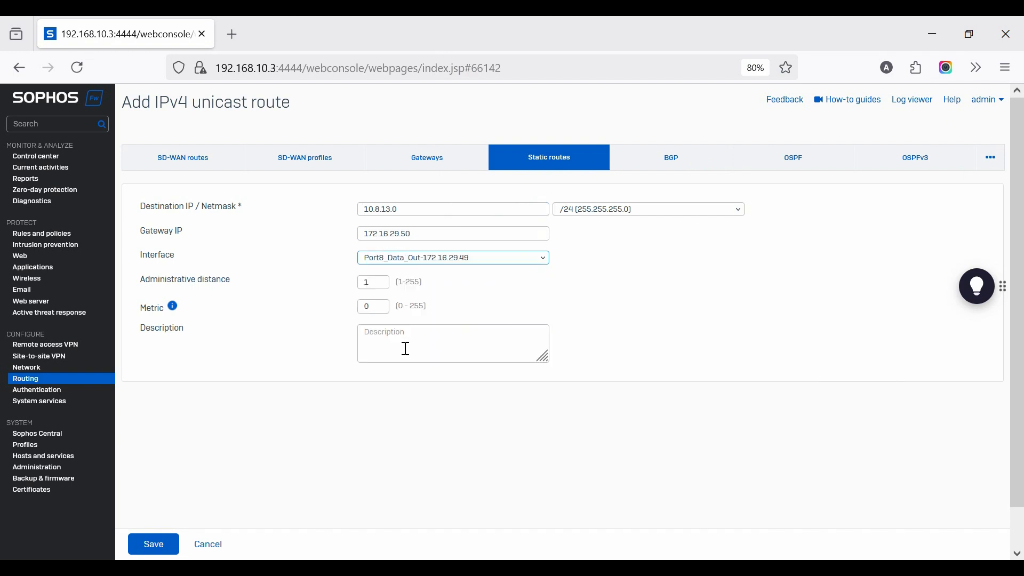
pyautogui.click(168, 545)
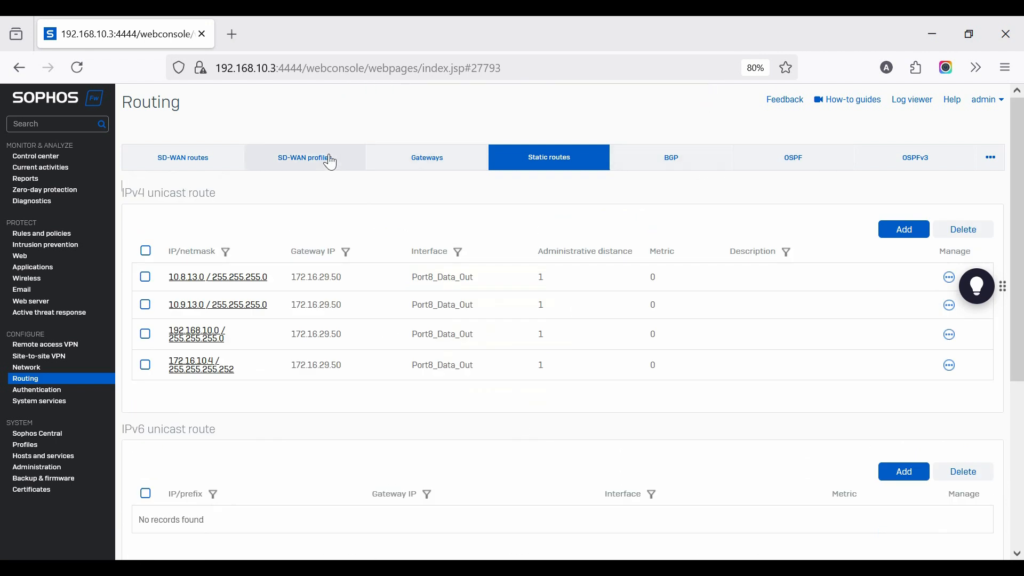
# Add an SD-WAN profile named SD-WAN-Profile and assign the CONNECTED_TO_BTCL gateway to it
pyautogui.click(428, 172)
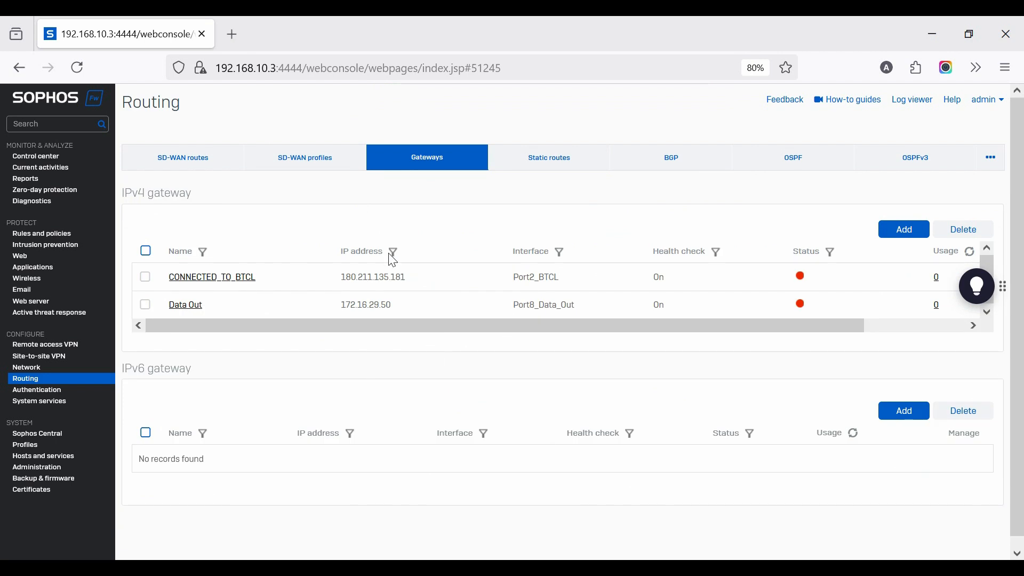
pyautogui.click(328, 164)
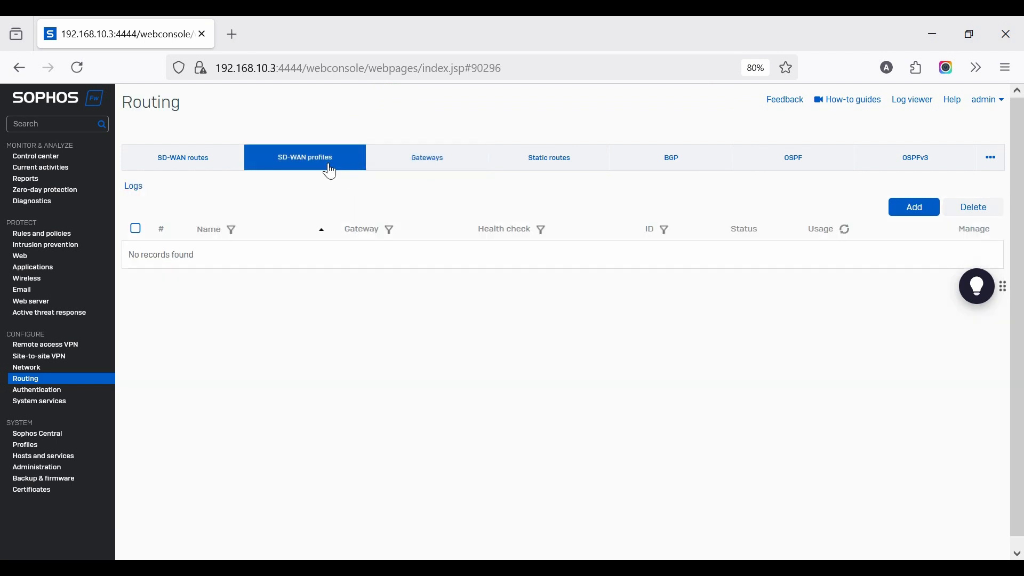
pyautogui.click(912, 211)
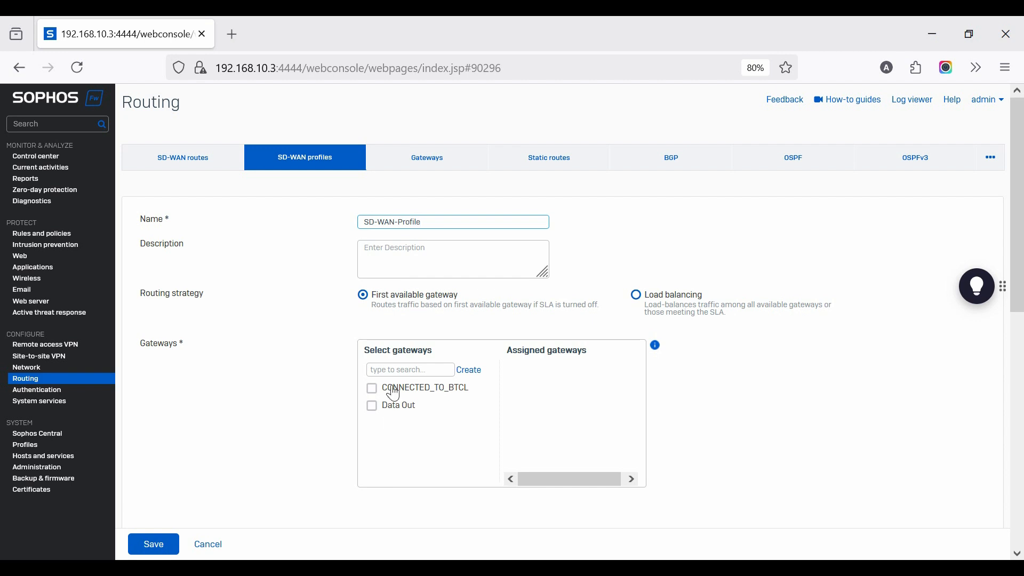
pyautogui.click(376, 391)
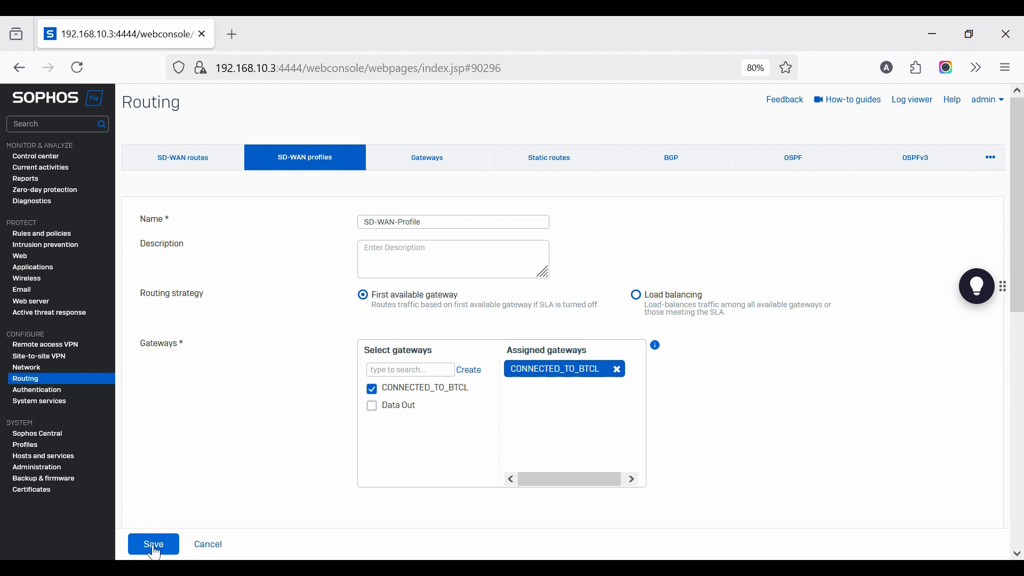
# Set the profile's Ping health check probe target to 8.8.8.8 and save the SD-WAN profile
pyautogui.scroll(-10, 590, 423)
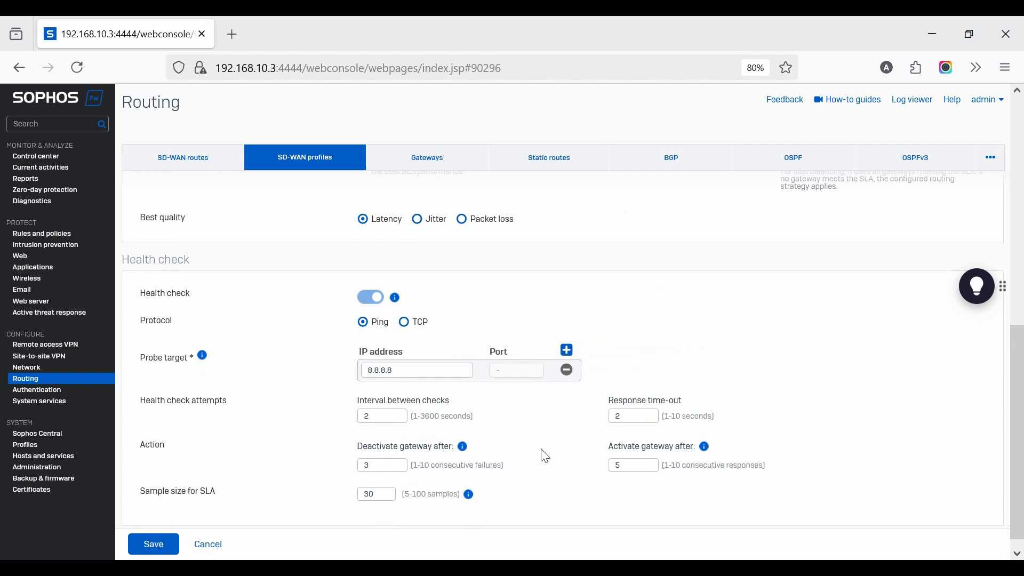
pyautogui.scroll(-1, 546, 456)
pyautogui.click(154, 545)
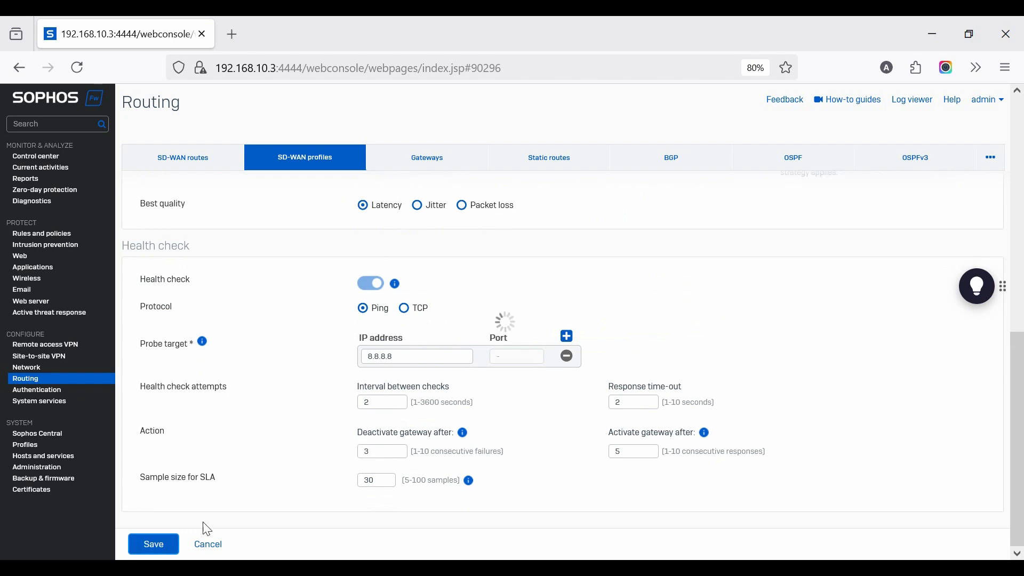
pyautogui.scroll(1, 386, 398)
pyautogui.scroll(1, 388, 401)
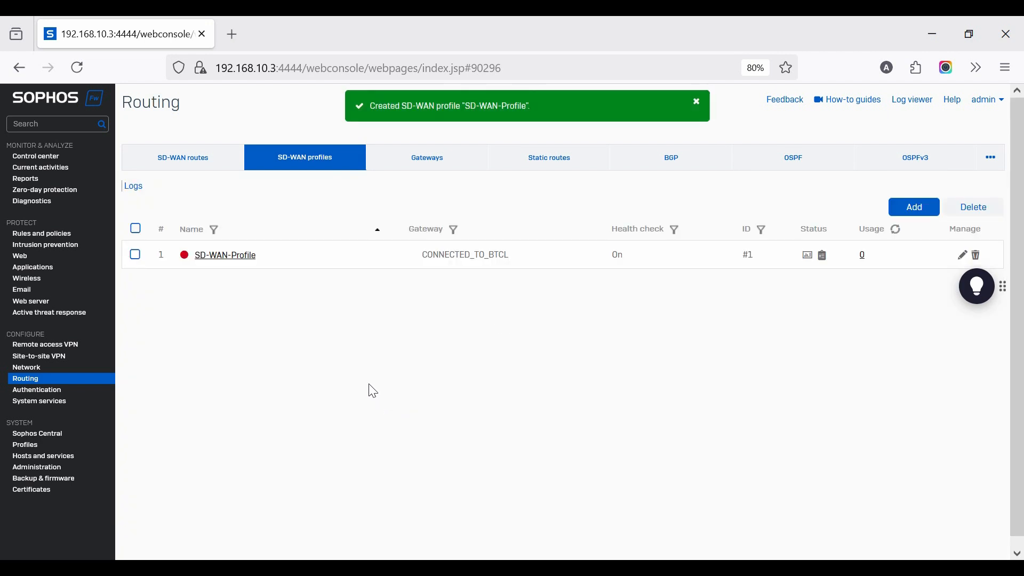
# Start a new IPv4 SD-WAN route and name it Internet
pyautogui.click(176, 161)
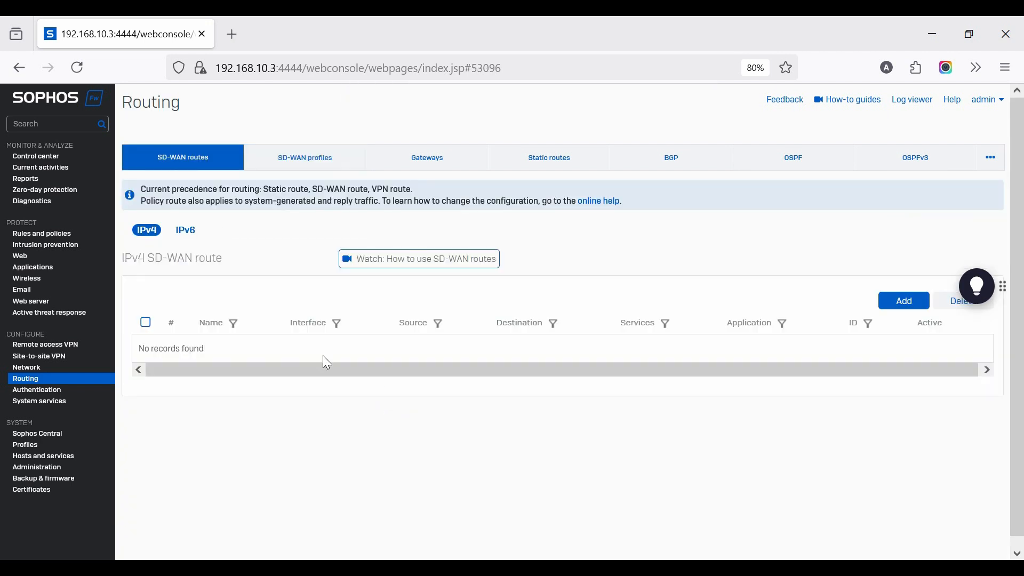
pyautogui.click(899, 304)
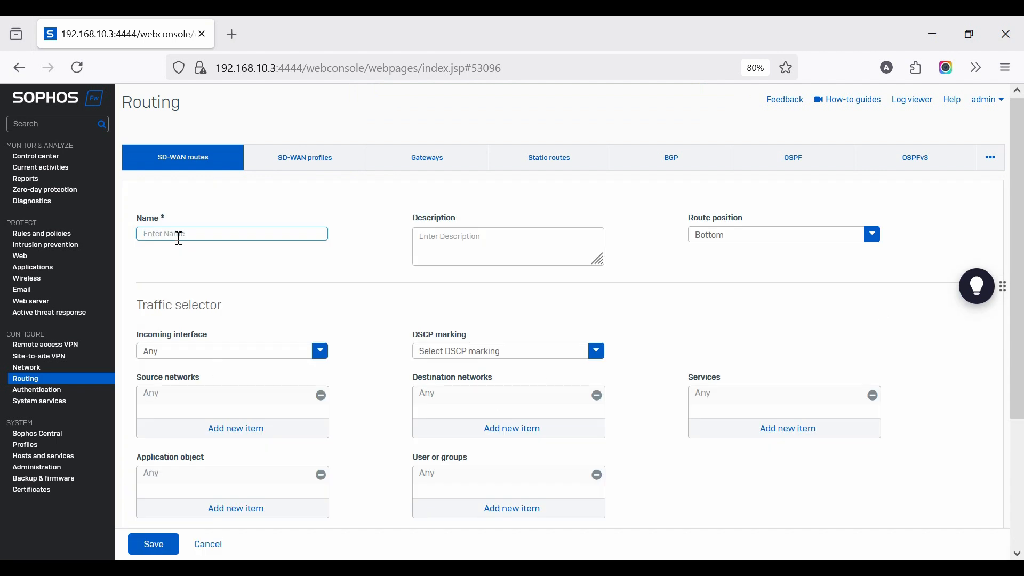
pyautogui.click(180, 239)
pyautogui.write('Inter')
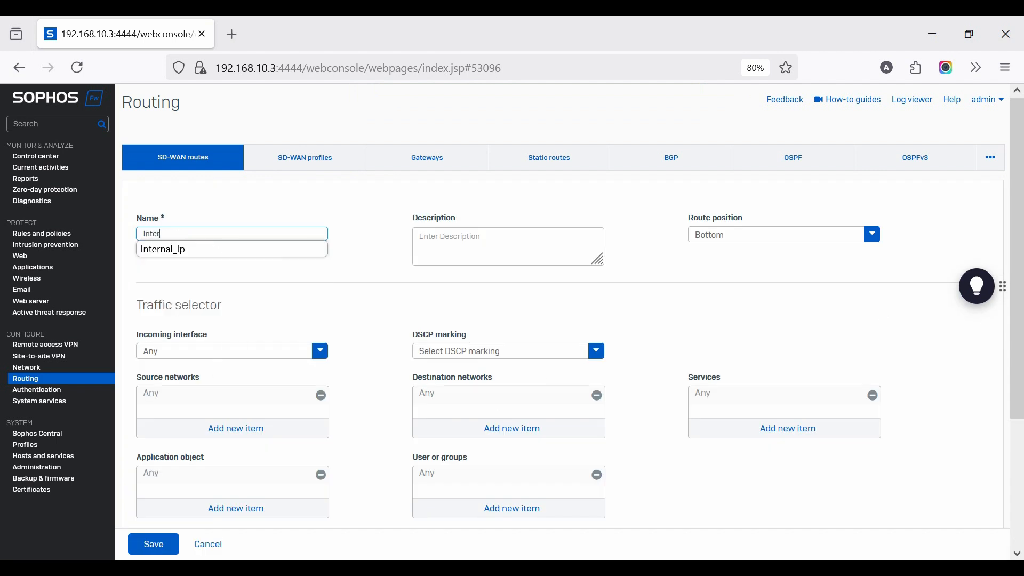
pyautogui.write('ner')
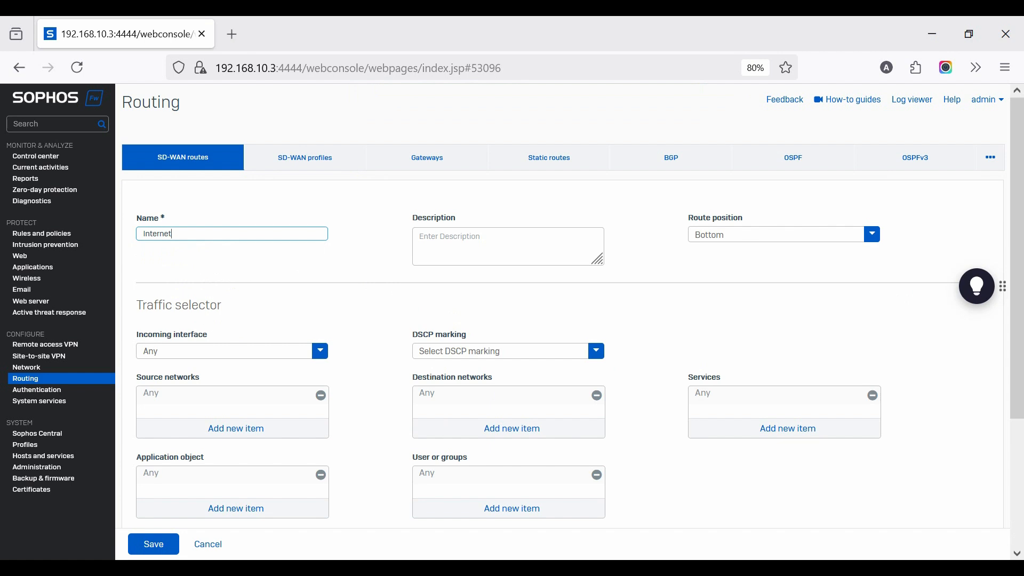
# Place the SD-WAN route at Top, rename it Internet-192.168.123.0, and match traffic from Port1_LAN-192.168.123.1 and source network LAN-192.168.123.0
pyautogui.click(253, 301)
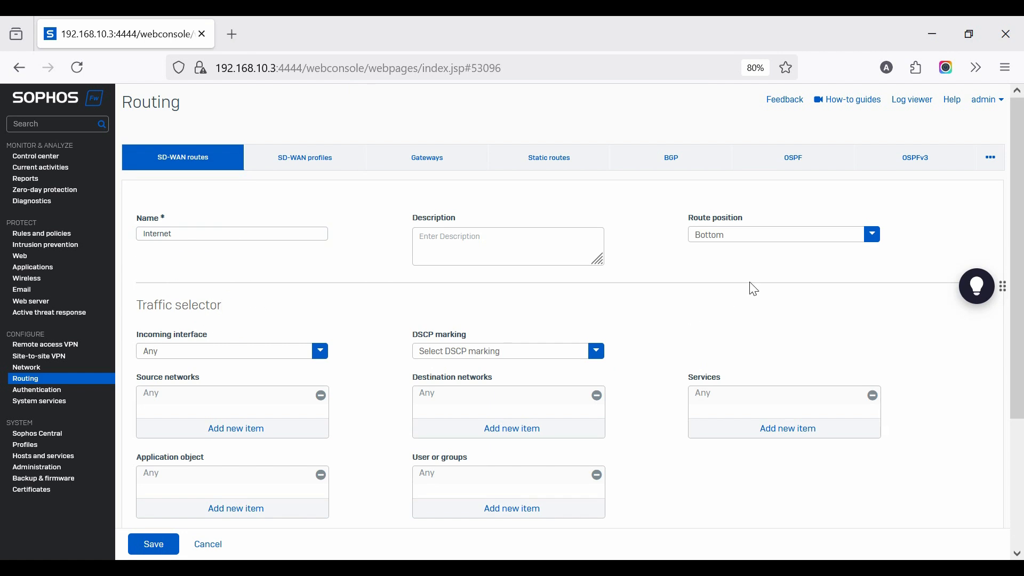
pyautogui.click(727, 248)
pyautogui.click(718, 256)
pyautogui.click(203, 355)
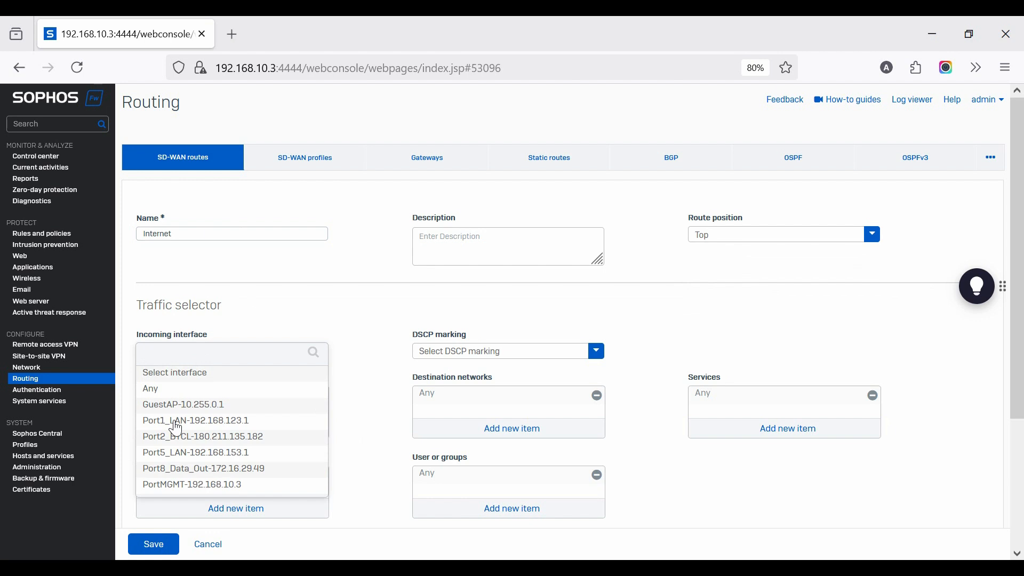
pyautogui.click(176, 420)
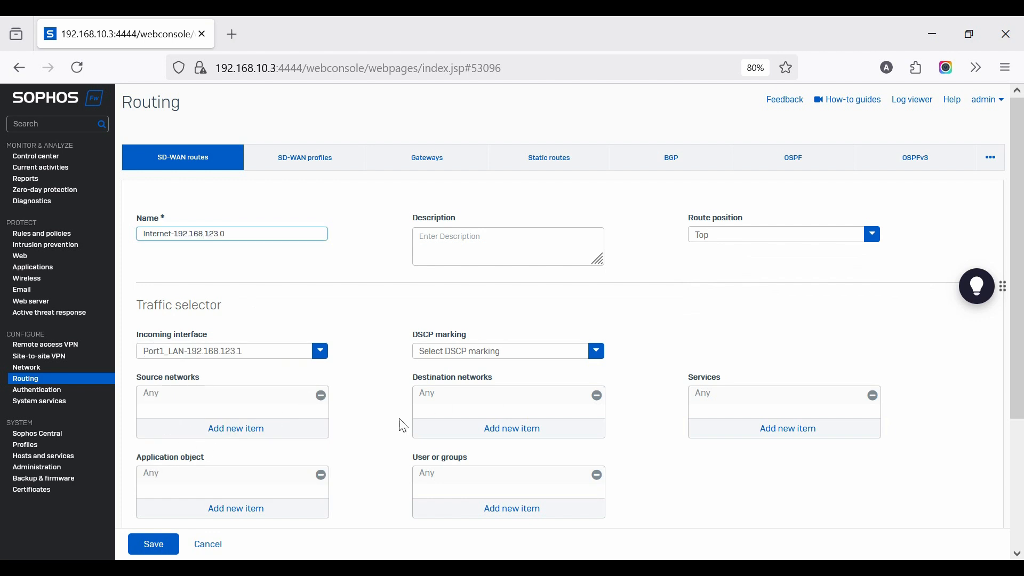
pyautogui.click(235, 437)
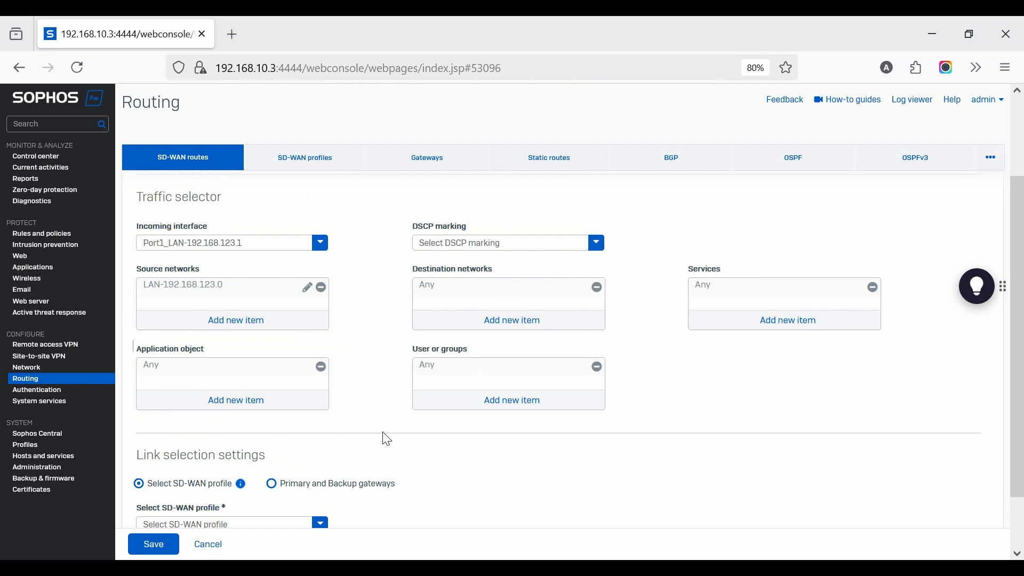
# Assign SD-WAN-Profile to the route, restrict routing to the specified gateways, and save the SD-WAN route
pyautogui.scroll(-1, 277, 485)
pyautogui.click(179, 461)
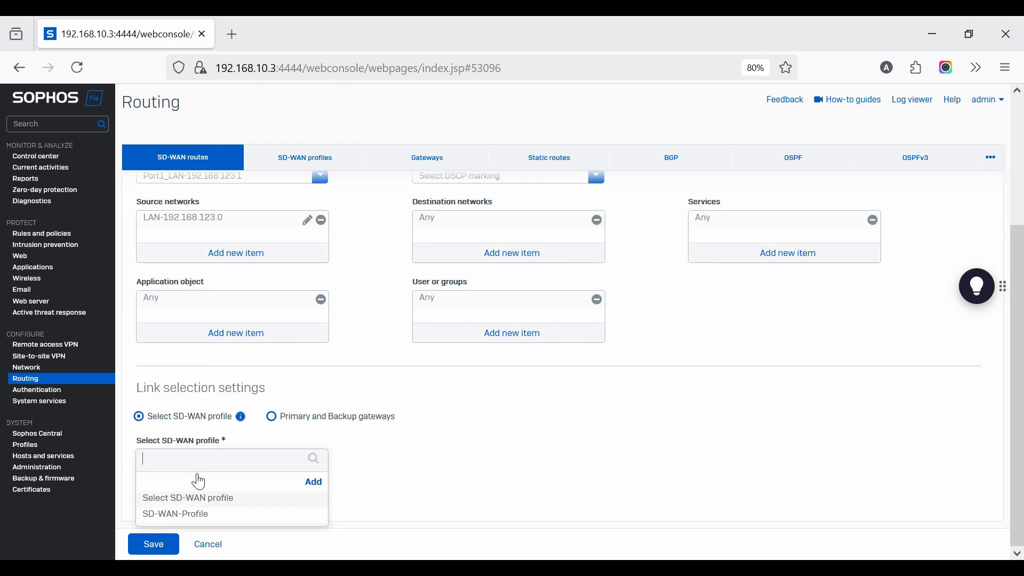
pyautogui.click(176, 514)
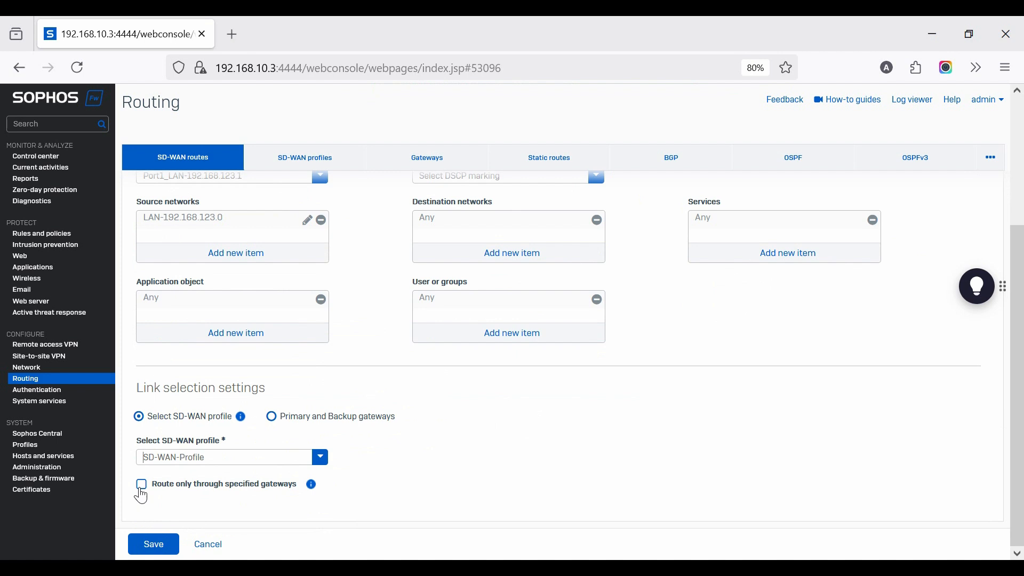
pyautogui.click(142, 485)
pyautogui.click(155, 544)
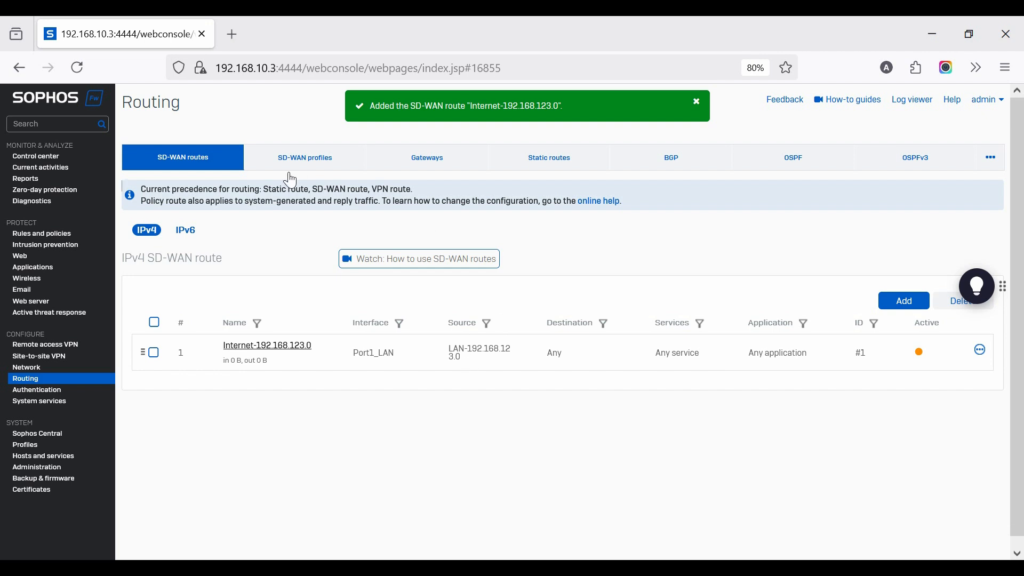
# Start a new IPv4 firewall rule and name it LAN-to-WAN
pyautogui.click(34, 235)
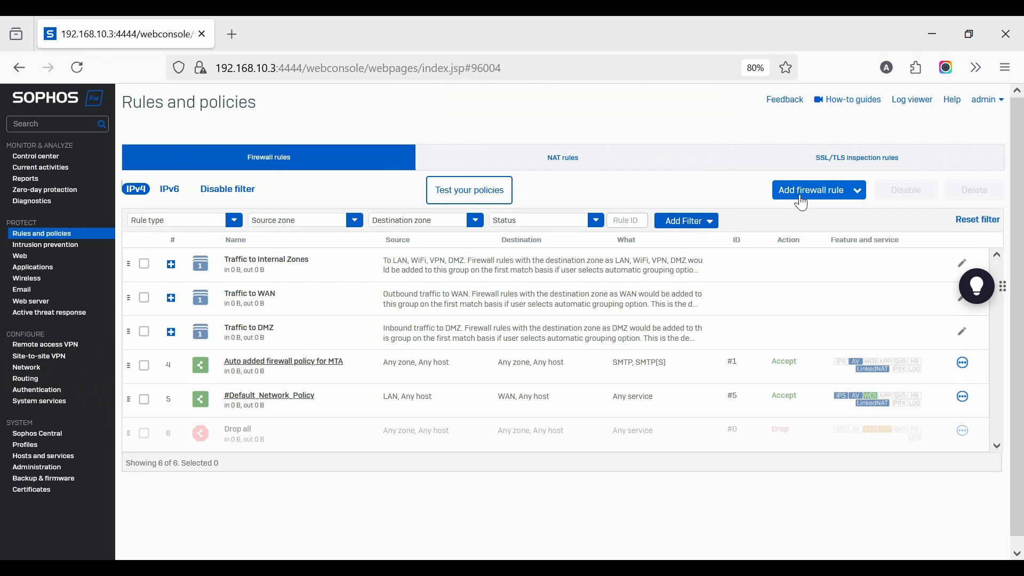
pyautogui.click(799, 197)
pyautogui.click(760, 220)
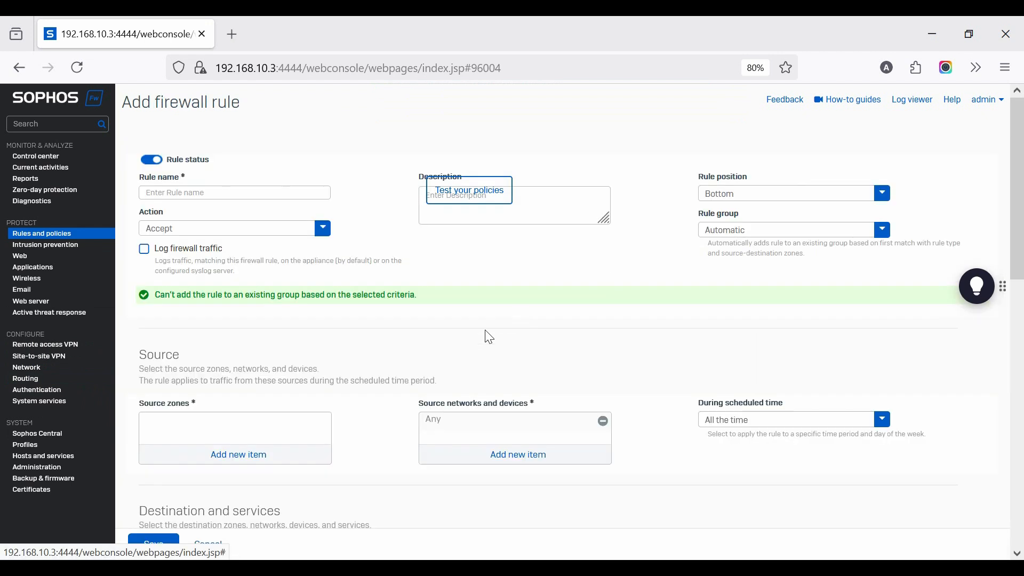
pyautogui.click(174, 196)
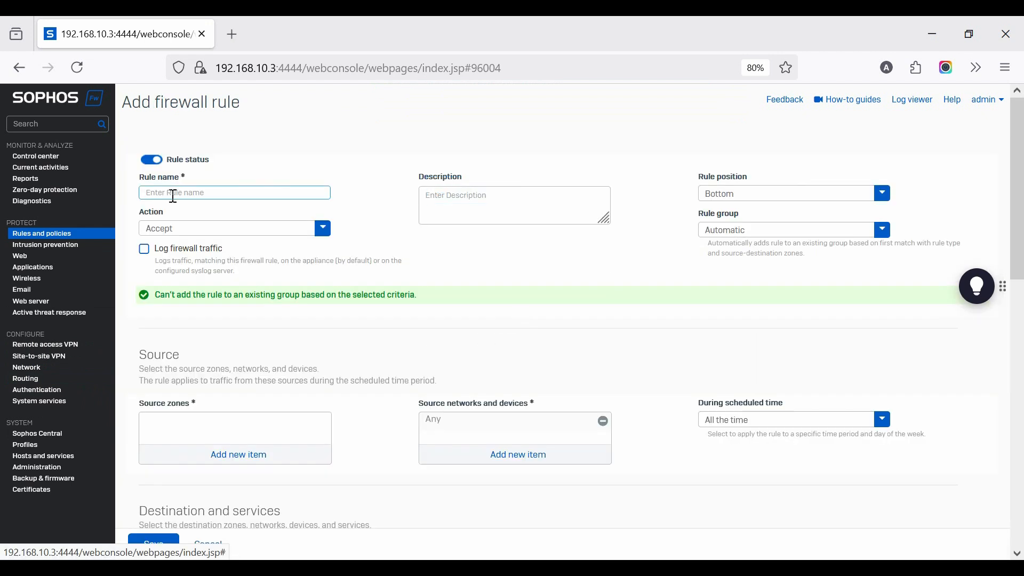
pyautogui.write('LAN-to-WAN')
# Enable logging of firewall traffic for the LAN-to-WAN rule
pyautogui.click(744, 194)
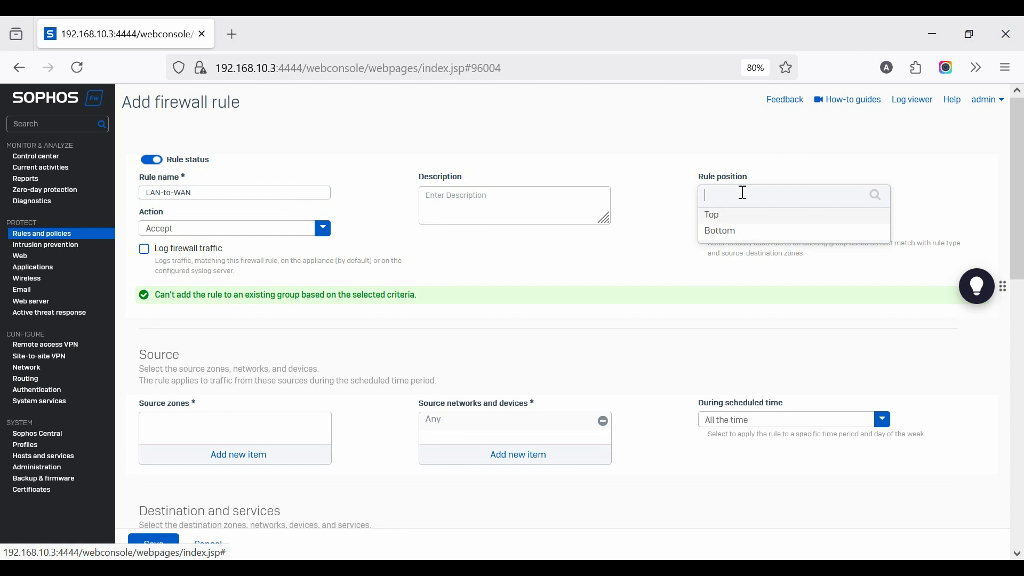
pyautogui.click(640, 231)
pyautogui.click(191, 231)
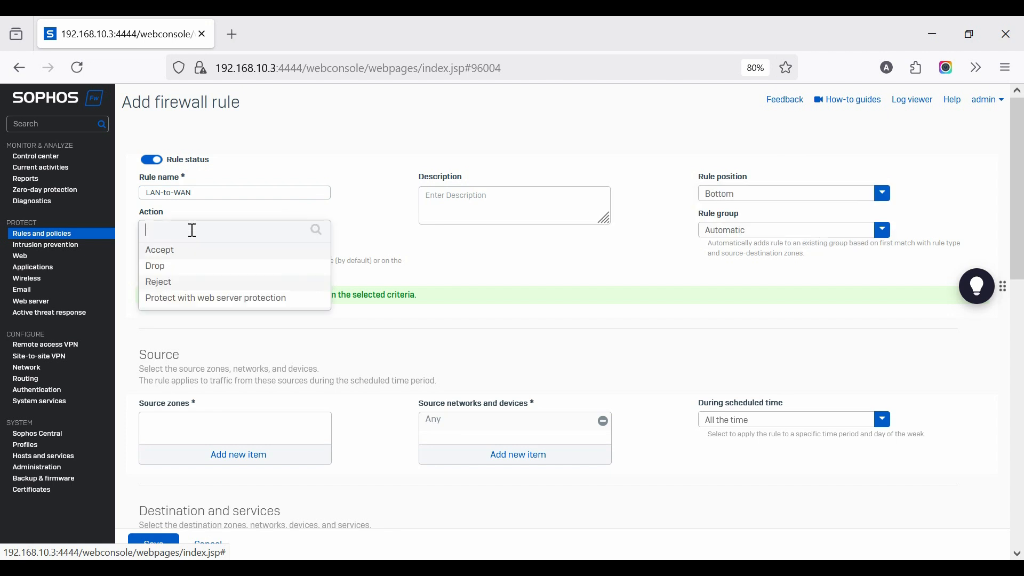
pyautogui.click(494, 268)
pyautogui.click(144, 251)
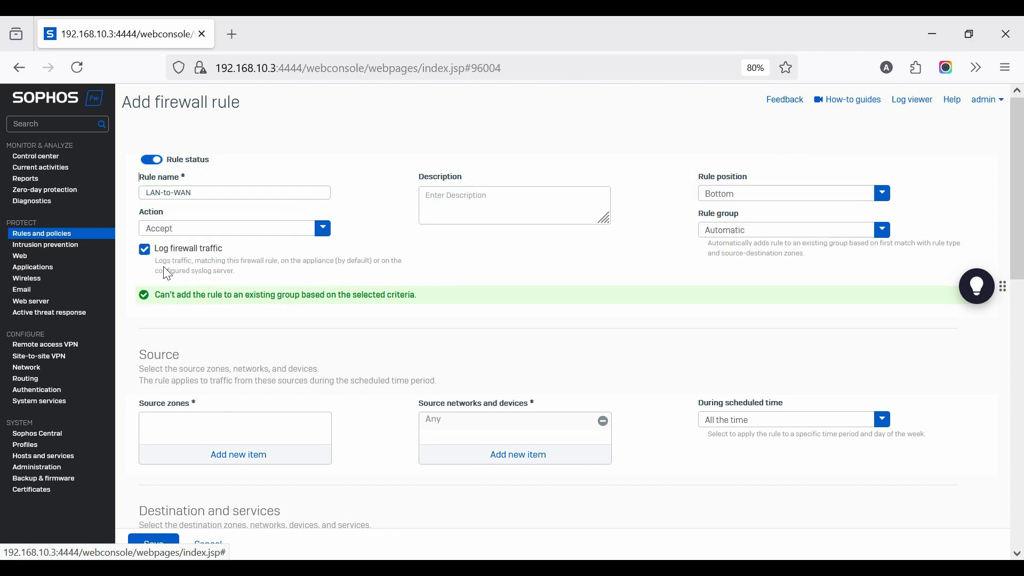
pyautogui.click(755, 236)
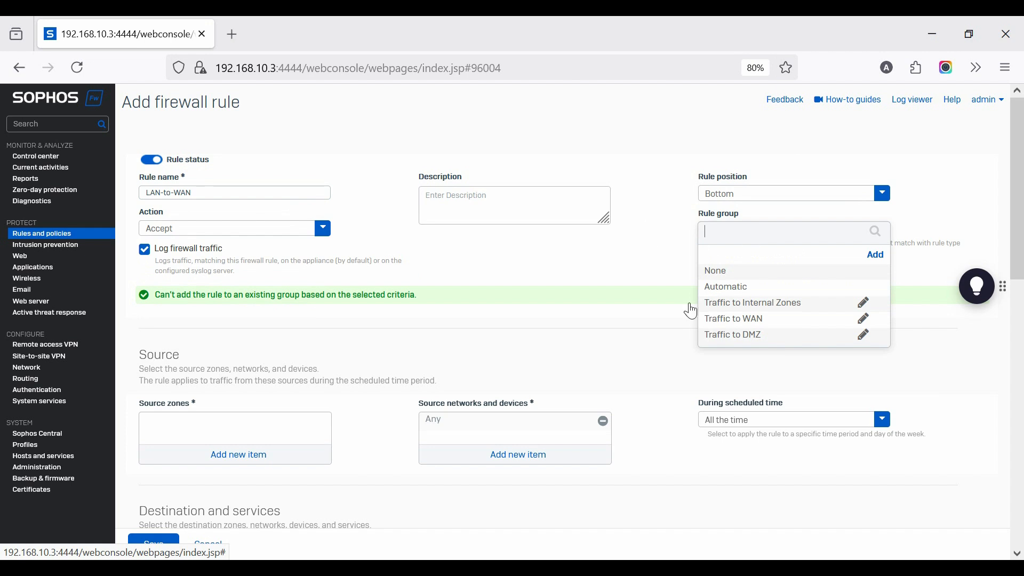
pyautogui.click(635, 280)
# Set the firewall rule's source zone to LAN
pyautogui.scroll(-3, 243, 329)
pyautogui.click(231, 327)
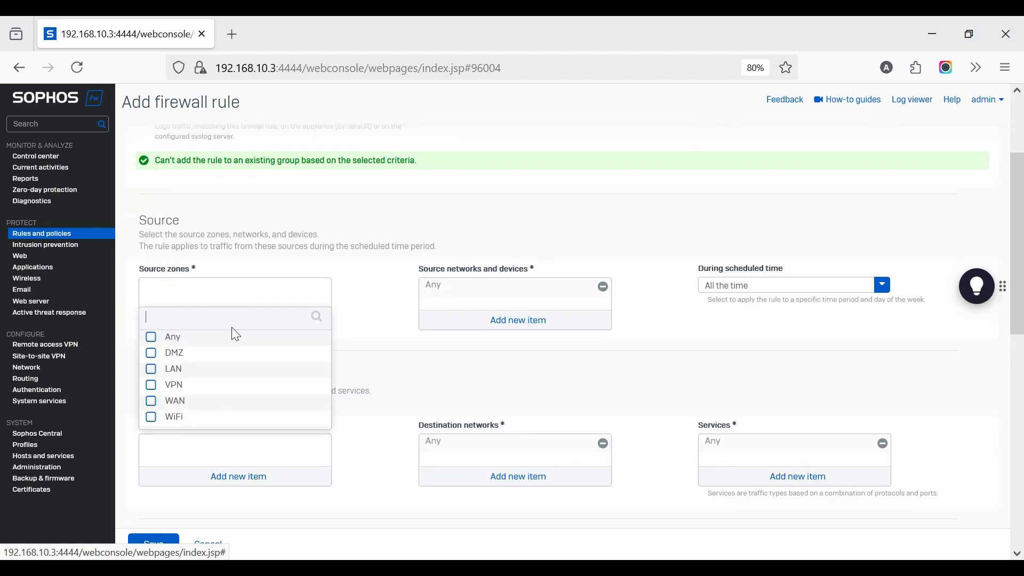
pyautogui.click(151, 370)
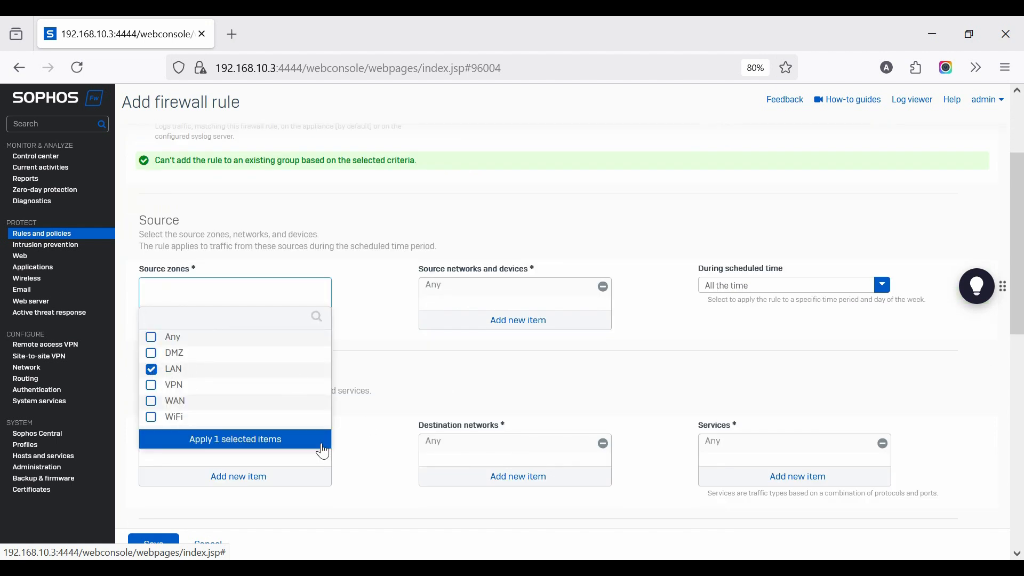
pyautogui.click(295, 446)
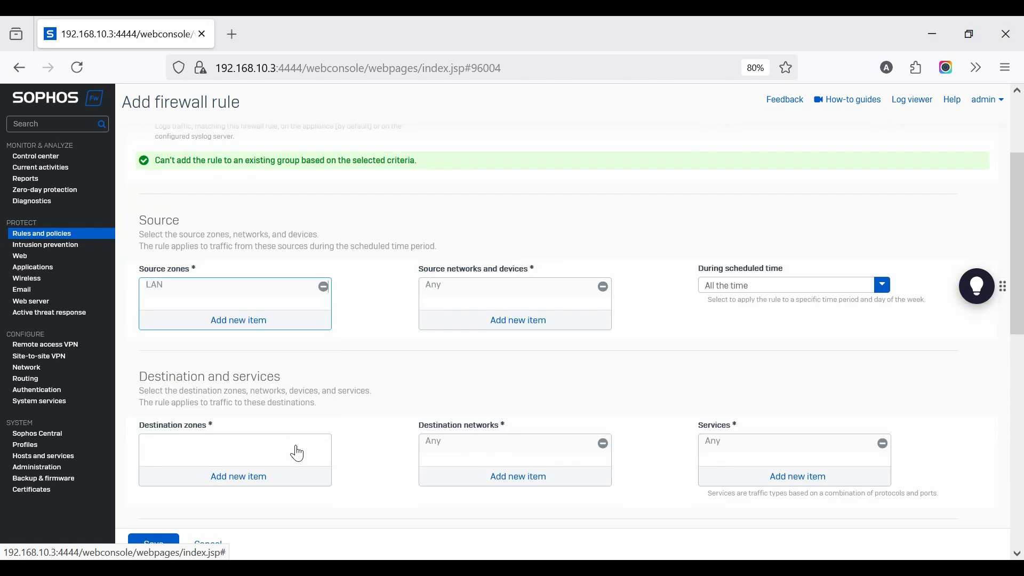
# Replace Any with the LAN-192.168.123.0 network in the firewall rule's source networks and devices
pyautogui.click(524, 322)
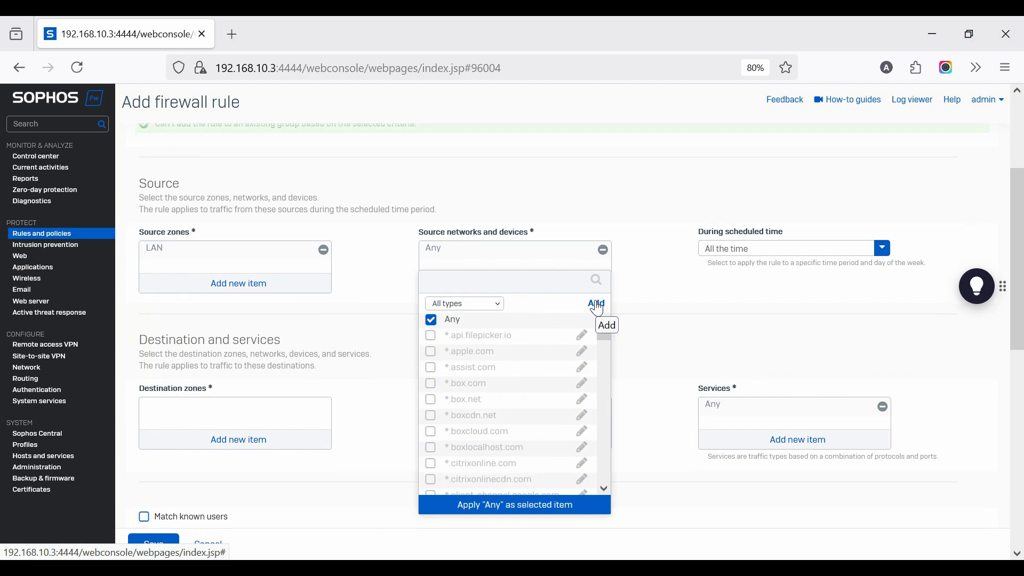
pyautogui.click(497, 305)
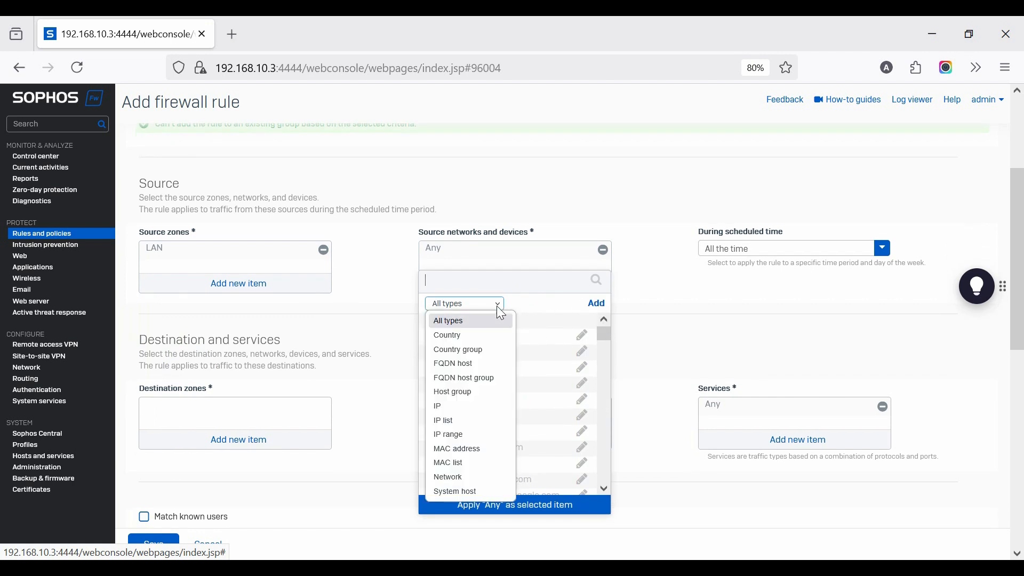
pyautogui.click(454, 478)
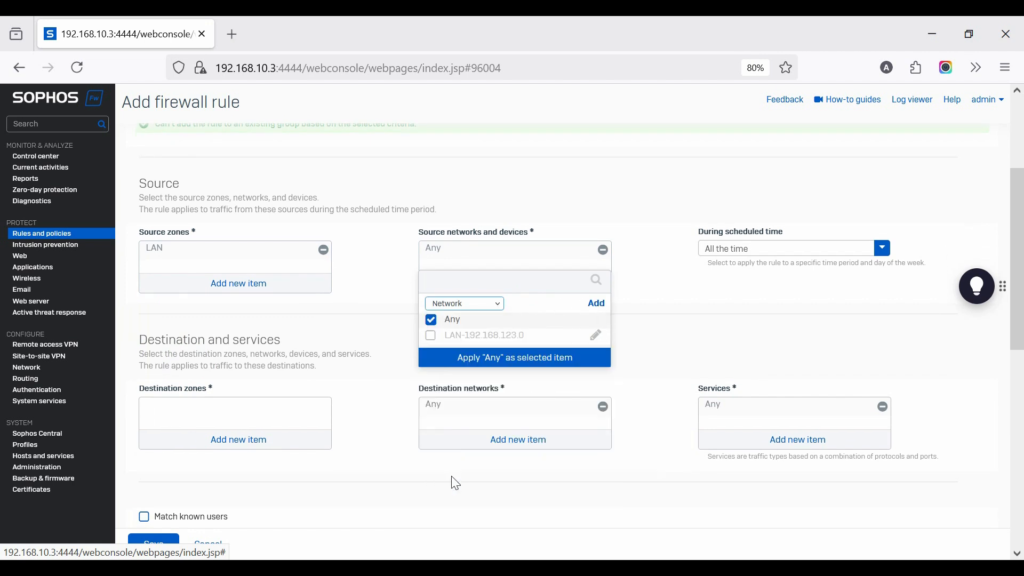
pyautogui.click(432, 321)
pyautogui.click(432, 337)
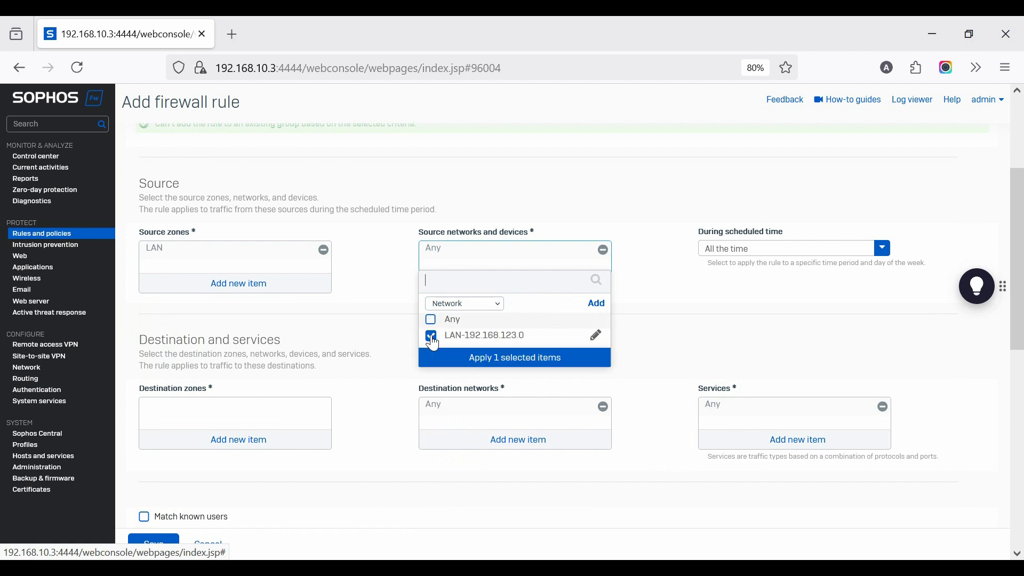
pyautogui.click(530, 362)
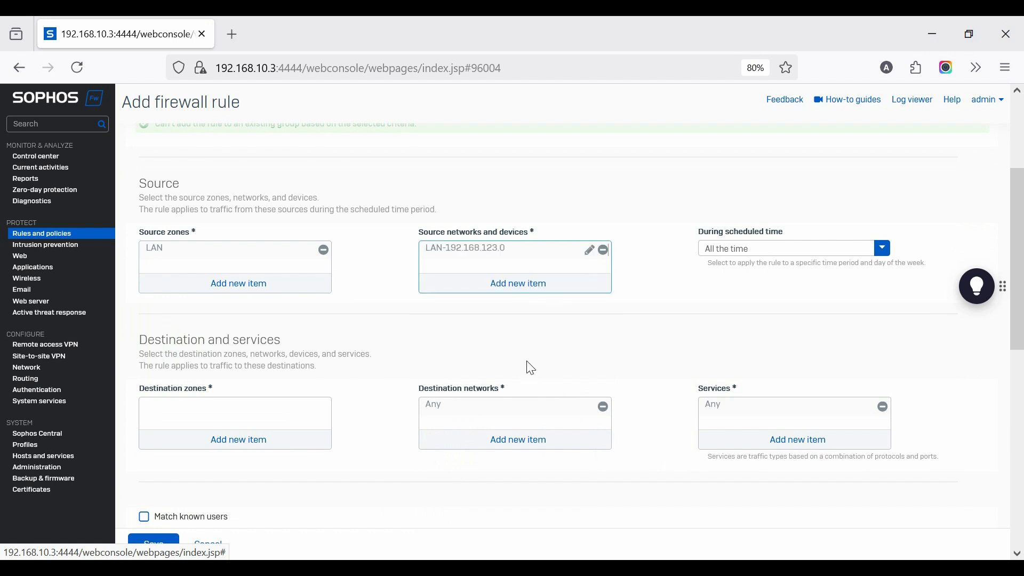
# Create an IPv4 network host named LAN-192.168.153.0 with address 192.168.153.0 and subnet /24, and add it to the rule's source networks
pyautogui.click(525, 291)
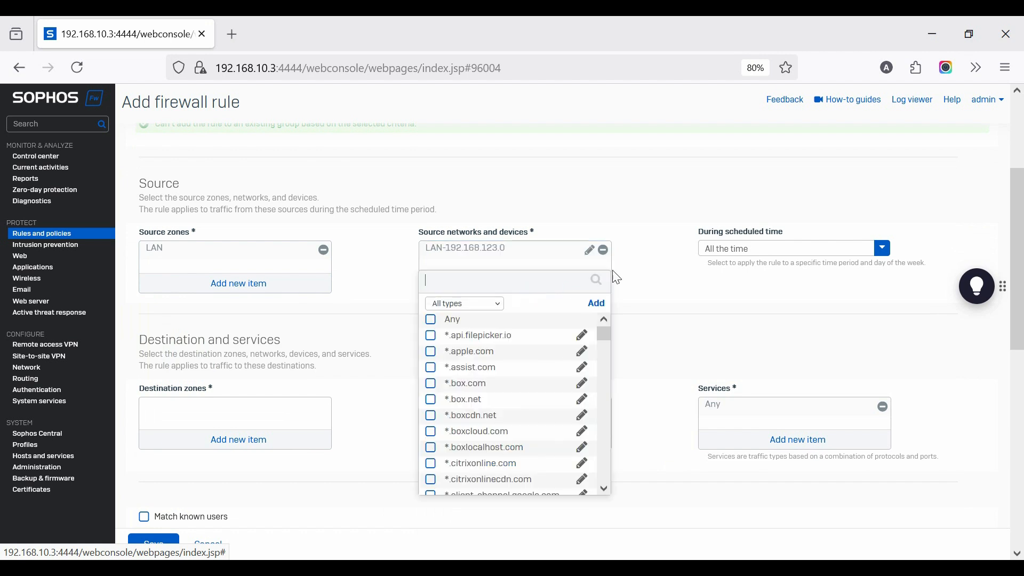
pyautogui.click(591, 306)
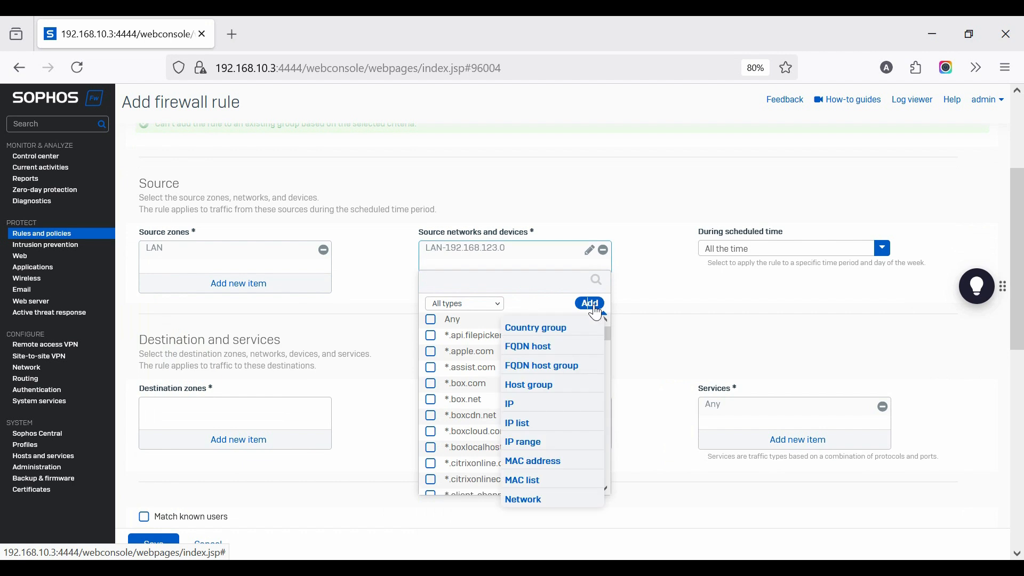
pyautogui.click(531, 444)
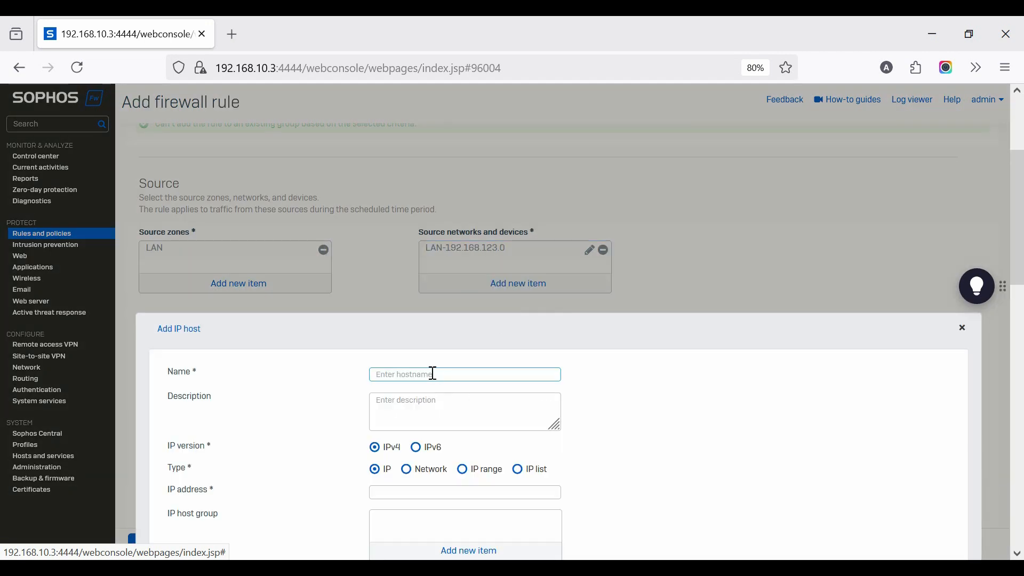
pyautogui.write('LAN-192.168.153.0')
pyautogui.moveTo(478, 372); pyautogui.dragTo(400, 380)
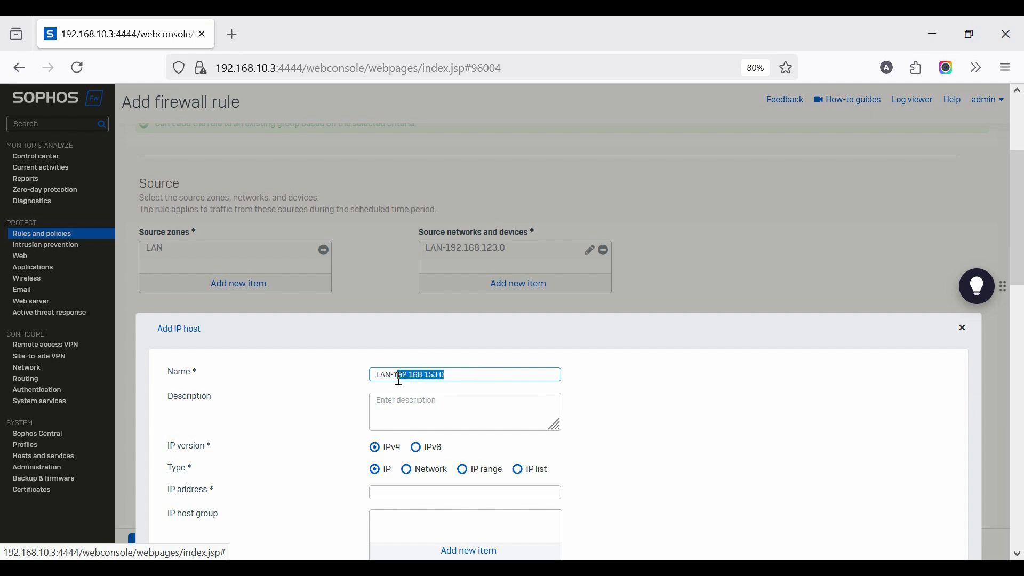
pyautogui.hotkey('ctrl', 'c')
pyautogui.click(407, 469)
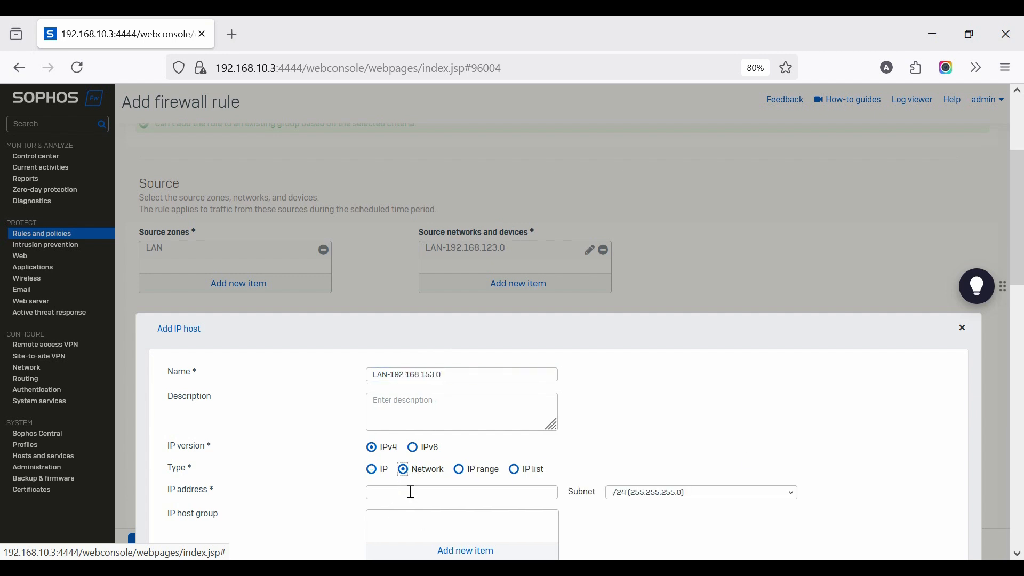
pyautogui.click(409, 492)
pyautogui.hotkey('ctrl', 'v')
pyautogui.scroll(-4, 541, 349)
pyautogui.click(175, 406)
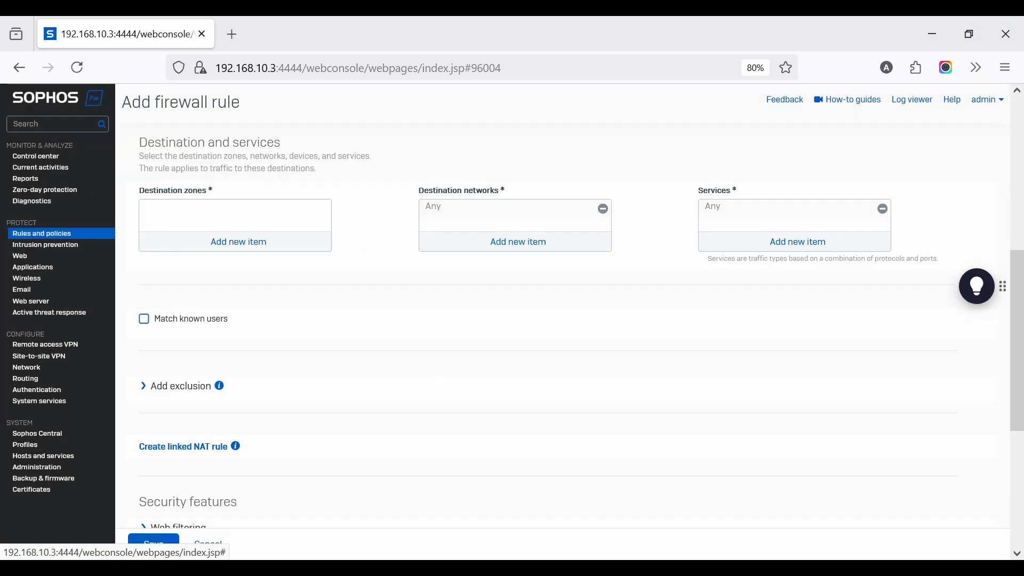
# Set the firewall rule's destination zone to WAN
pyautogui.scroll(3, 543, 339)
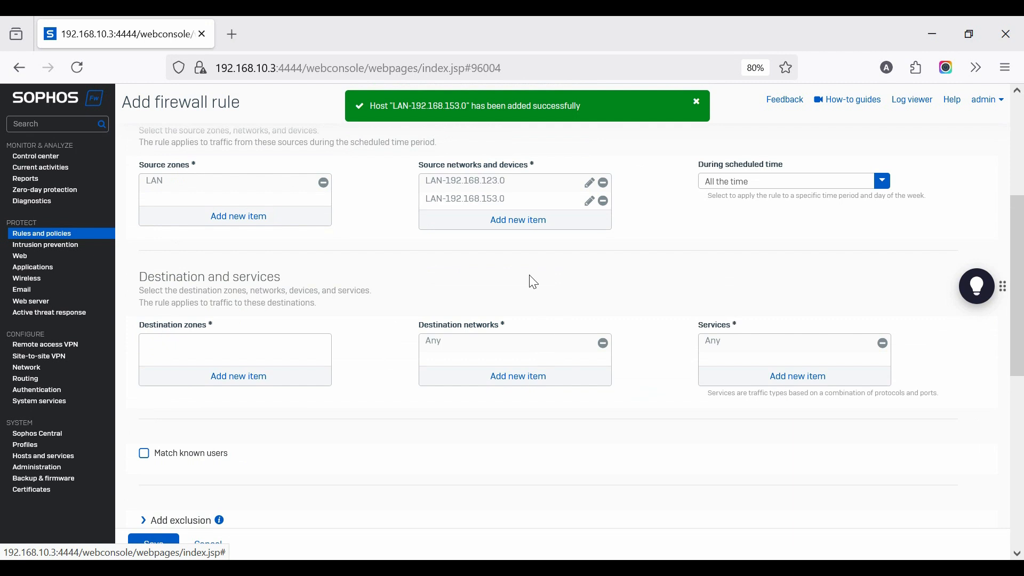
pyautogui.click(233, 378)
pyautogui.click(175, 457)
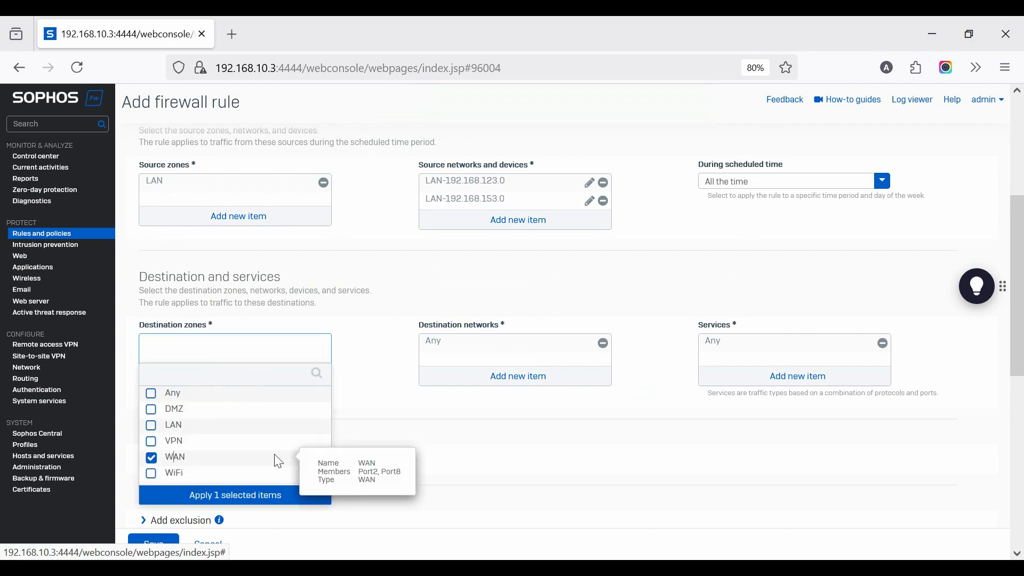
pyautogui.click(393, 399)
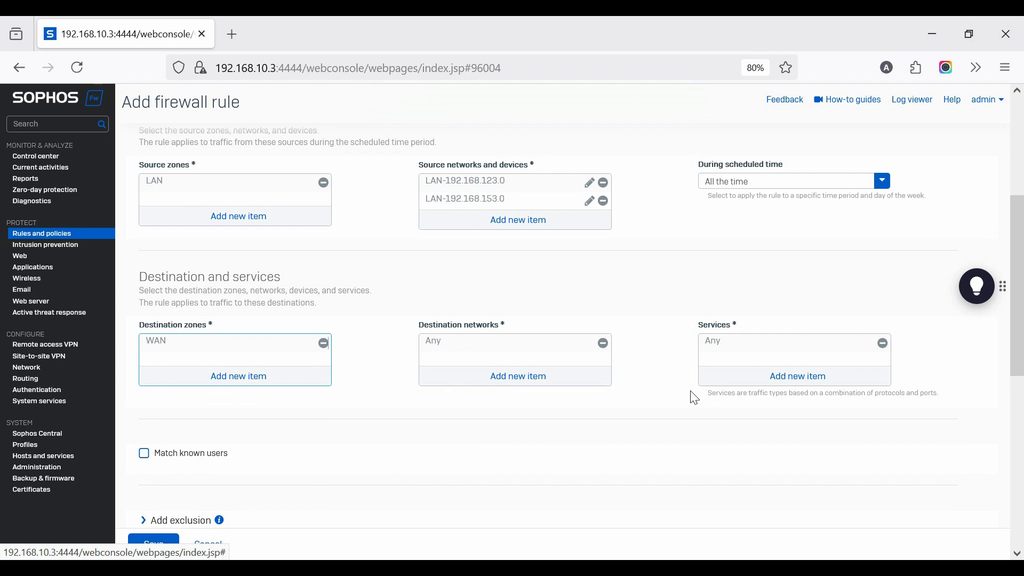
# Create and save a linked NAT rule for the firewall rule using the default translation settings
pyautogui.scroll(-3, 653, 389)
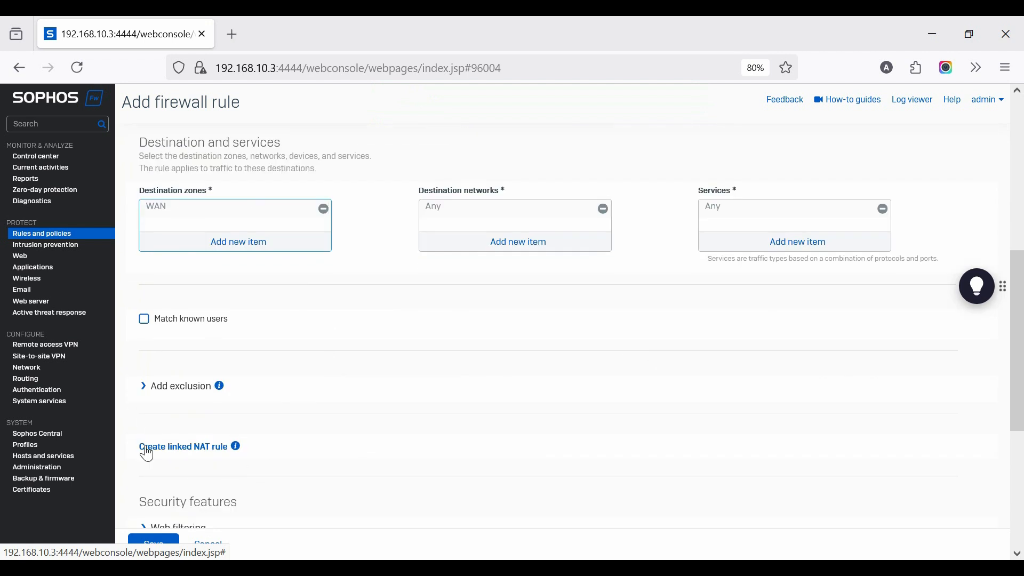
pyautogui.click(166, 450)
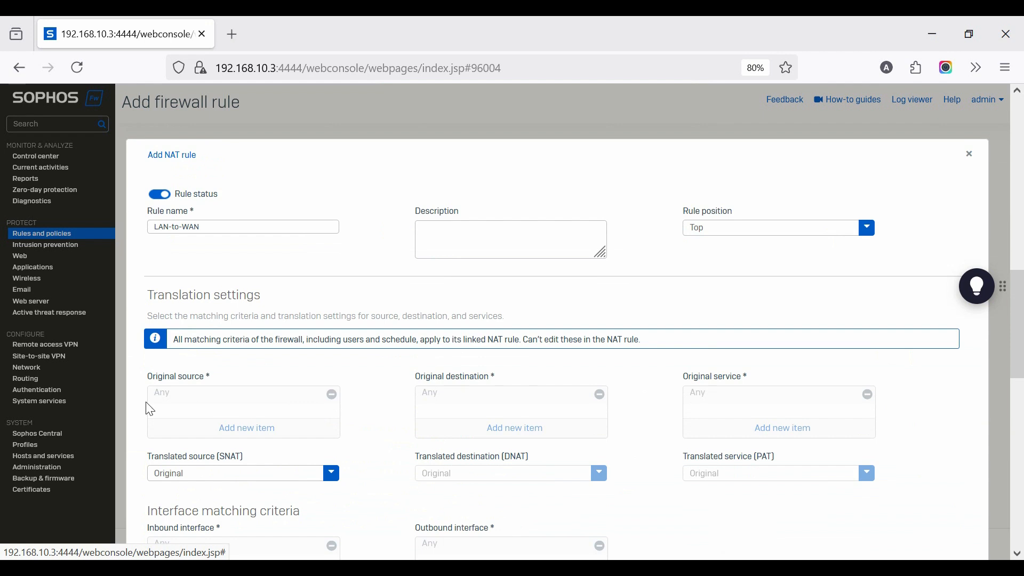
pyautogui.scroll(-4, 545, 464)
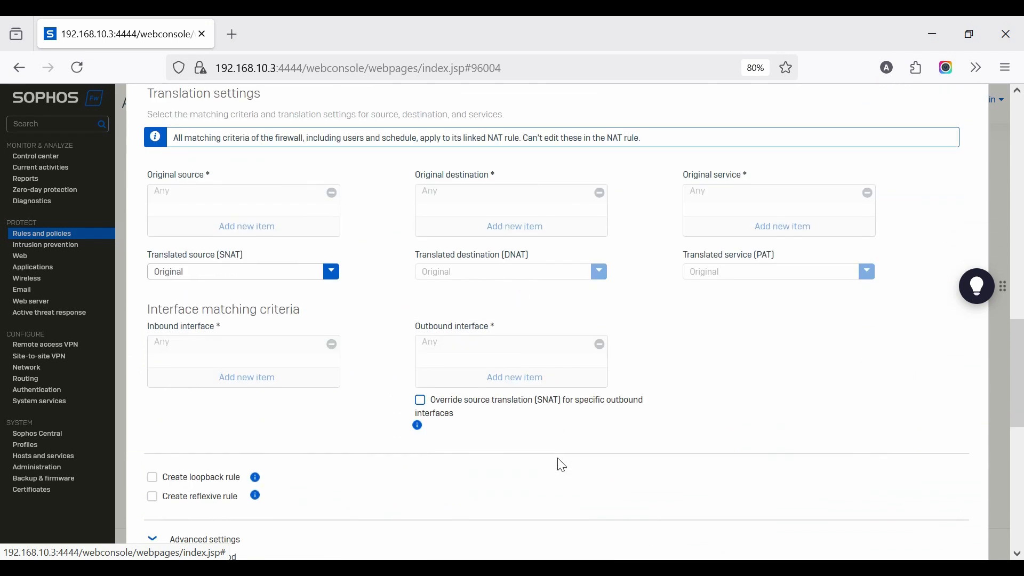
pyautogui.scroll(-3, 554, 464)
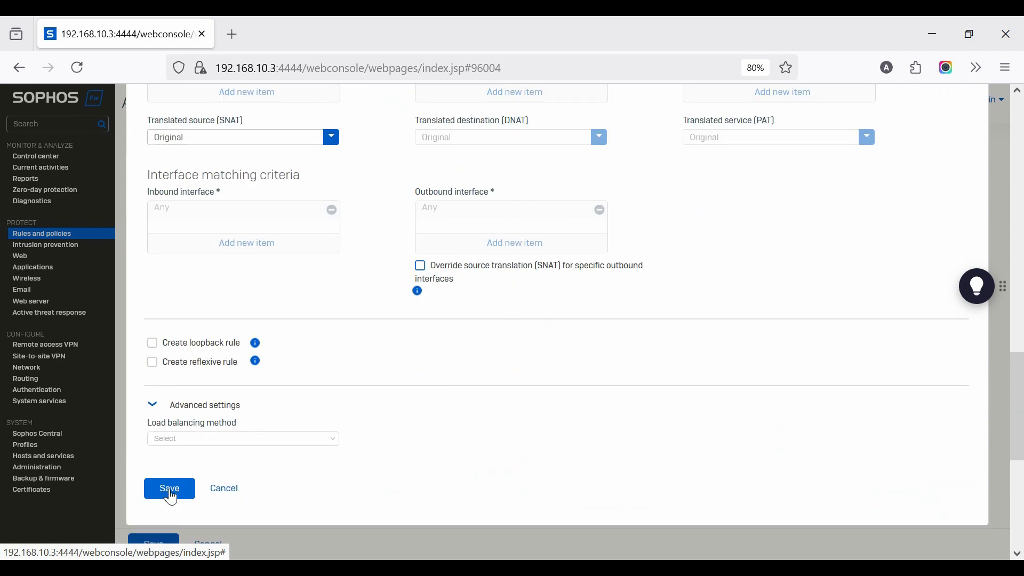
pyautogui.click(171, 490)
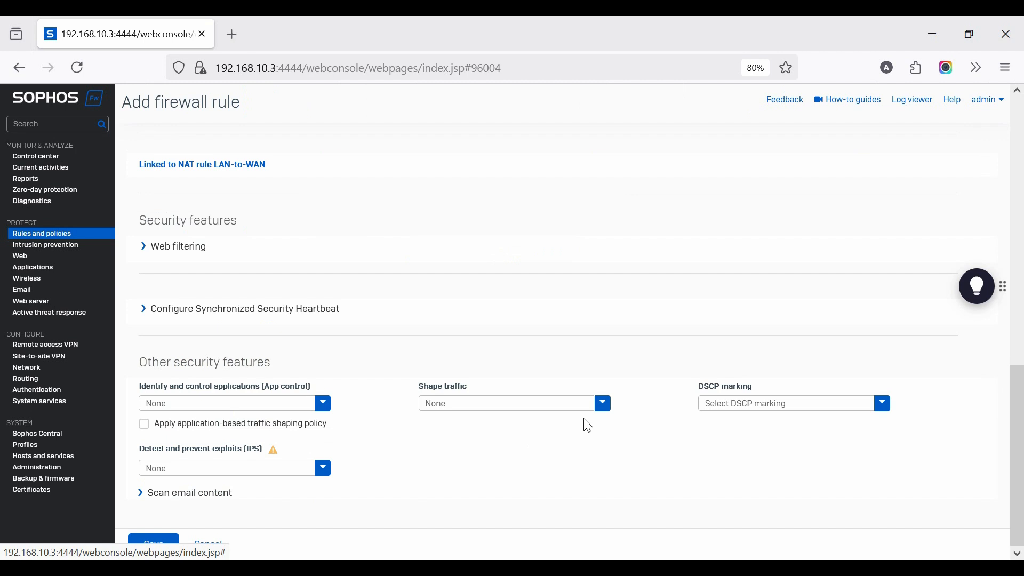
# Set the rule's web policy to Default Policy and enable scanning of HTTP and decrypted HTTPS and of FTP for malware
pyautogui.scroll(3, 373, 407)
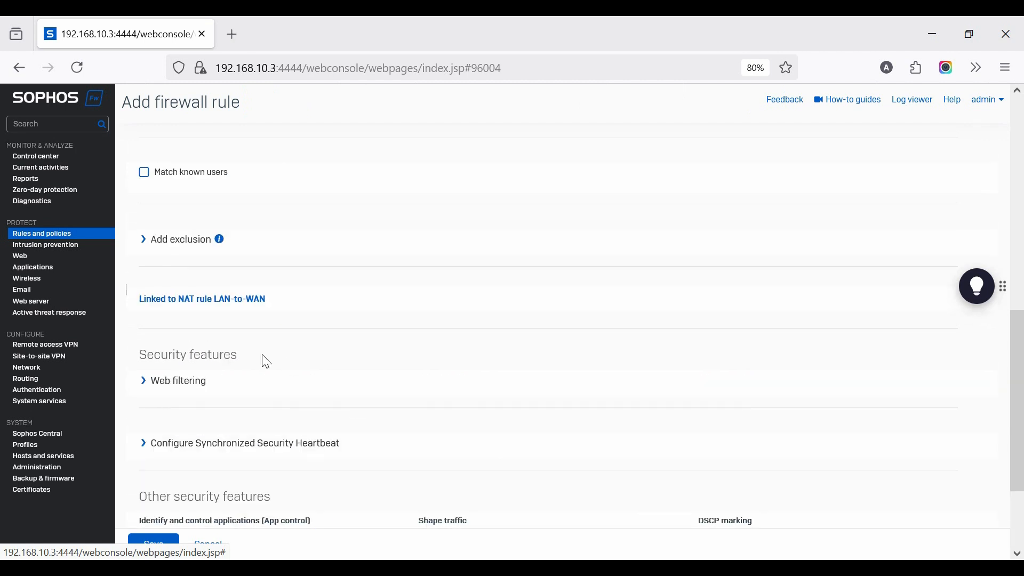
pyautogui.click(145, 385)
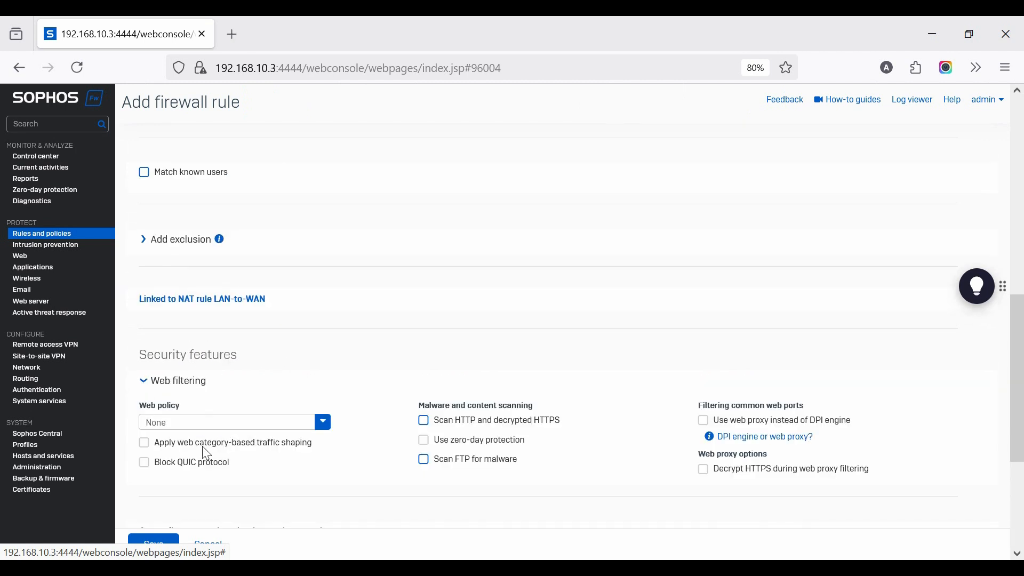
pyautogui.click(178, 424)
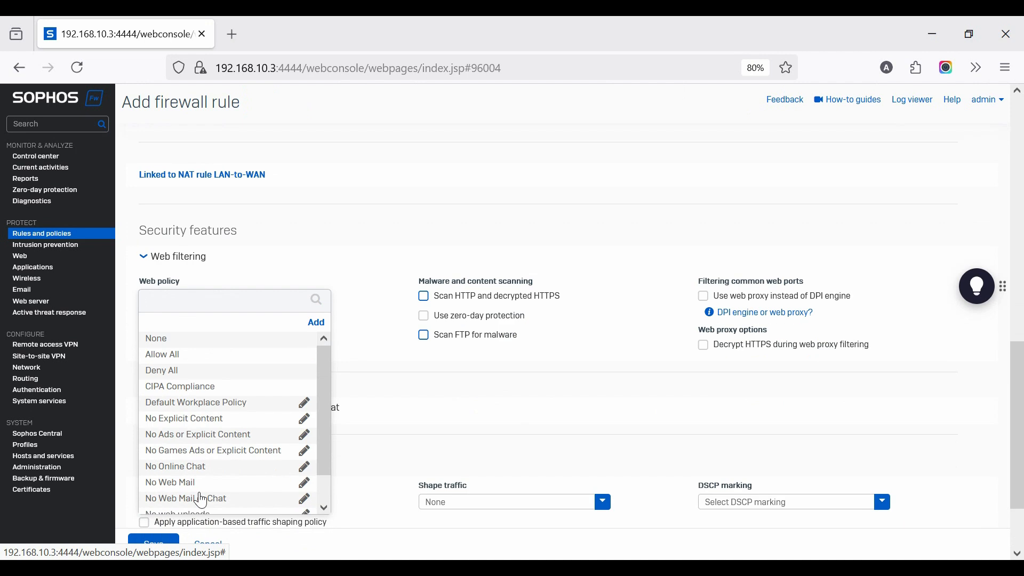
pyautogui.scroll(-2, 201, 499)
pyautogui.click(201, 506)
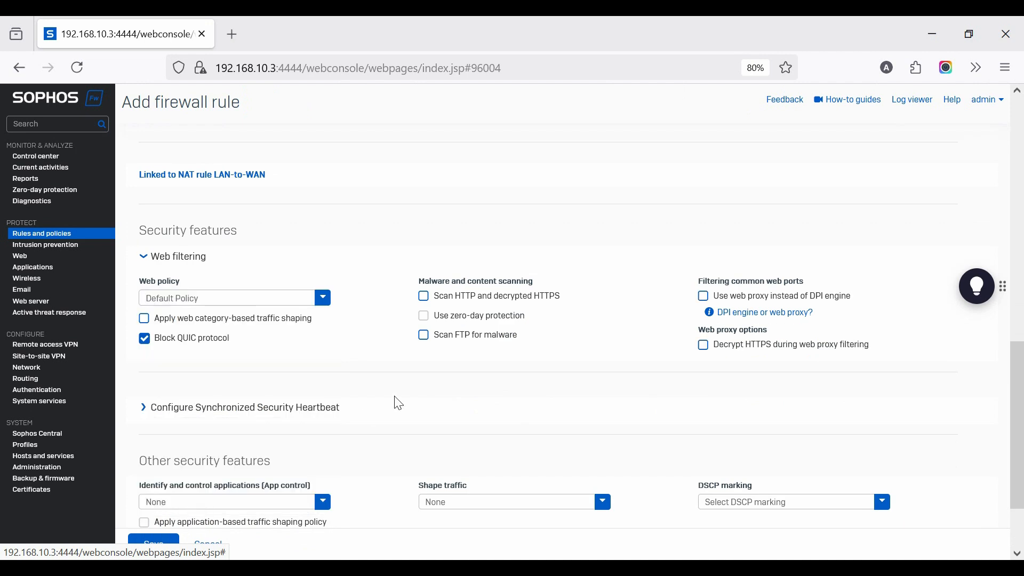
pyautogui.click(424, 297)
# Expand the Synchronized Security Heartbeat settings and set the rule's exploit prevention (IPS) policy to LAN TO WAN
pyautogui.scroll(-1, 293, 418)
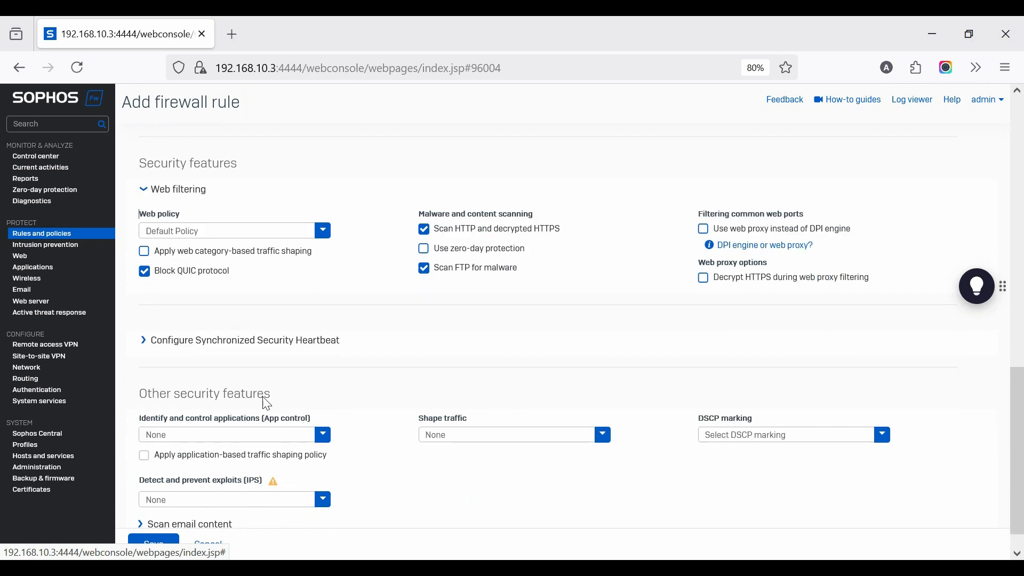
pyautogui.click(148, 345)
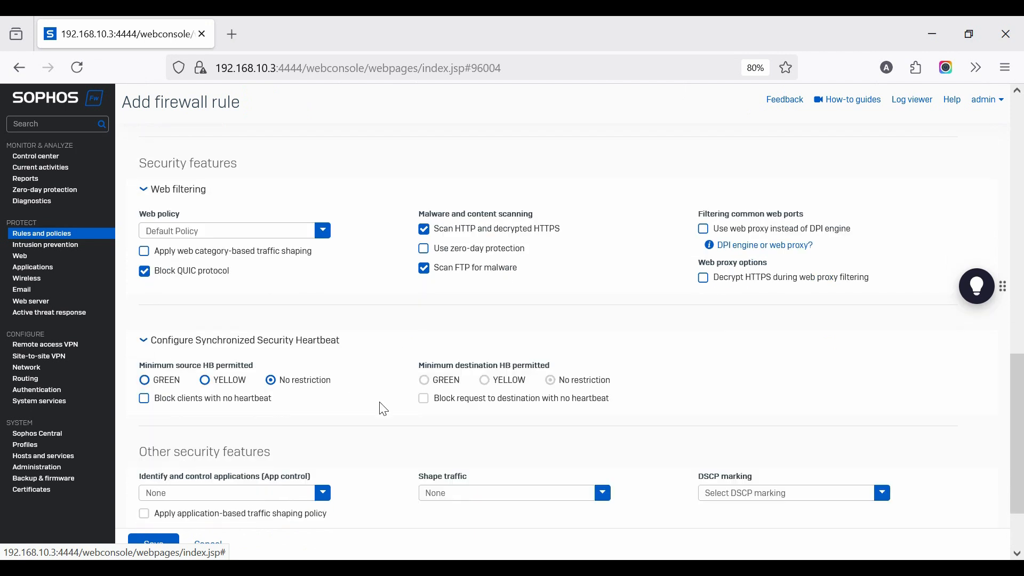
pyautogui.scroll(-1, 529, 474)
pyautogui.click(246, 479)
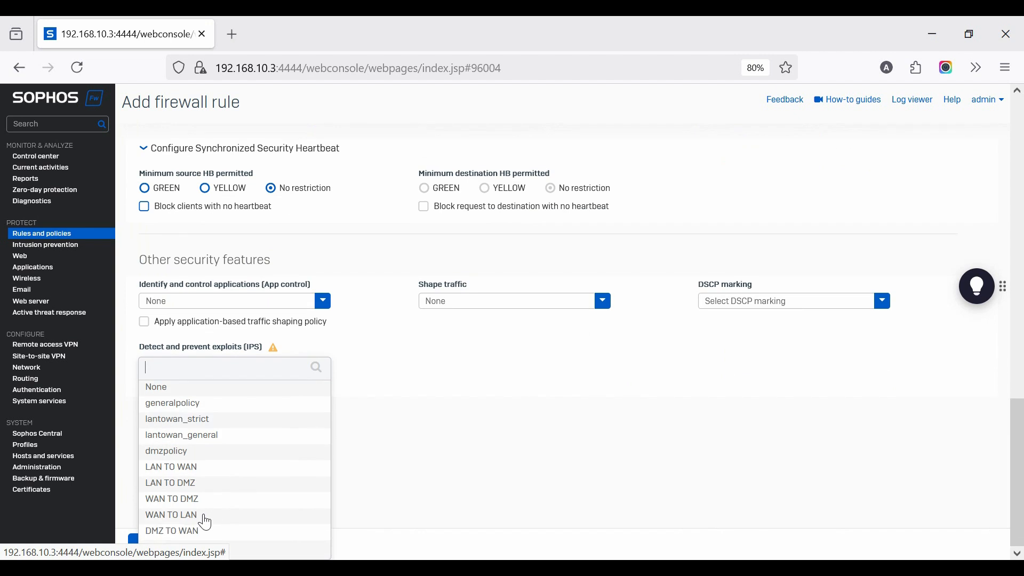
pyautogui.click(184, 479)
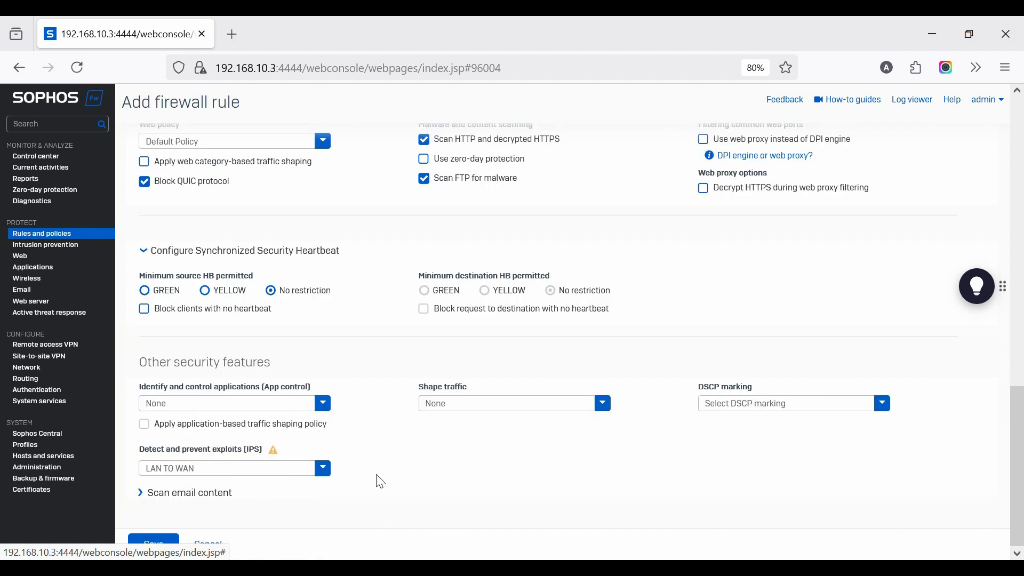
# Enable email content scanning for IMAP, IMAPS, POP3, SMTP and SMTPS, and save the firewall rule
pyautogui.click(143, 492)
pyautogui.scroll(-2, 291, 504)
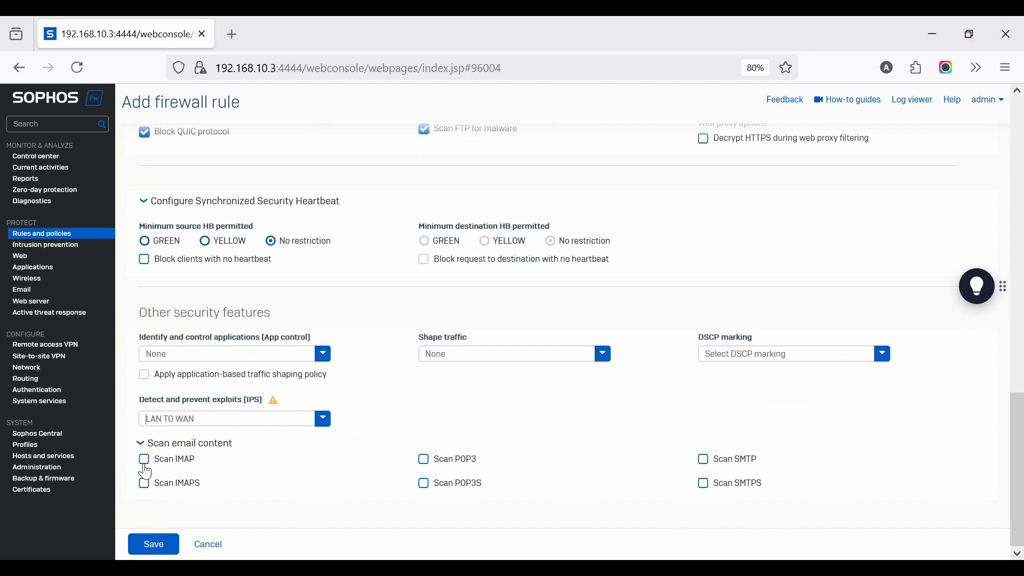
pyautogui.click(144, 463)
pyautogui.click(144, 485)
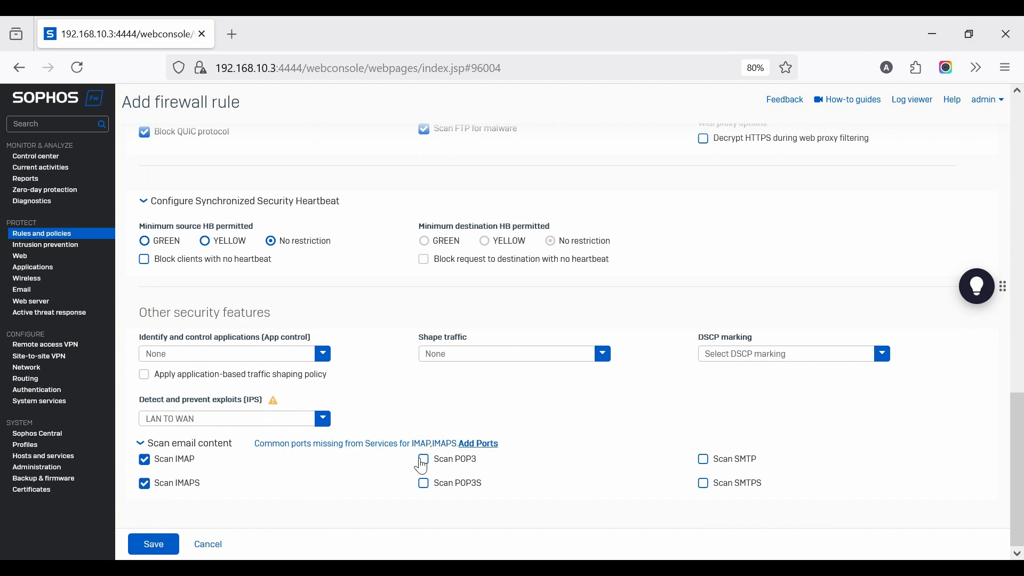
pyautogui.click(423, 462)
pyautogui.click(705, 462)
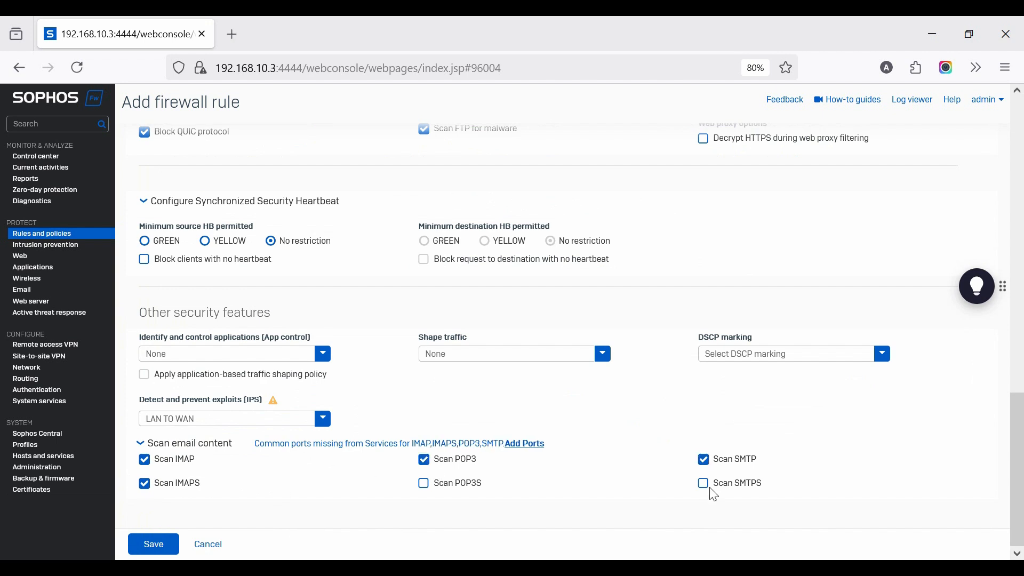
pyautogui.click(705, 486)
pyautogui.click(154, 544)
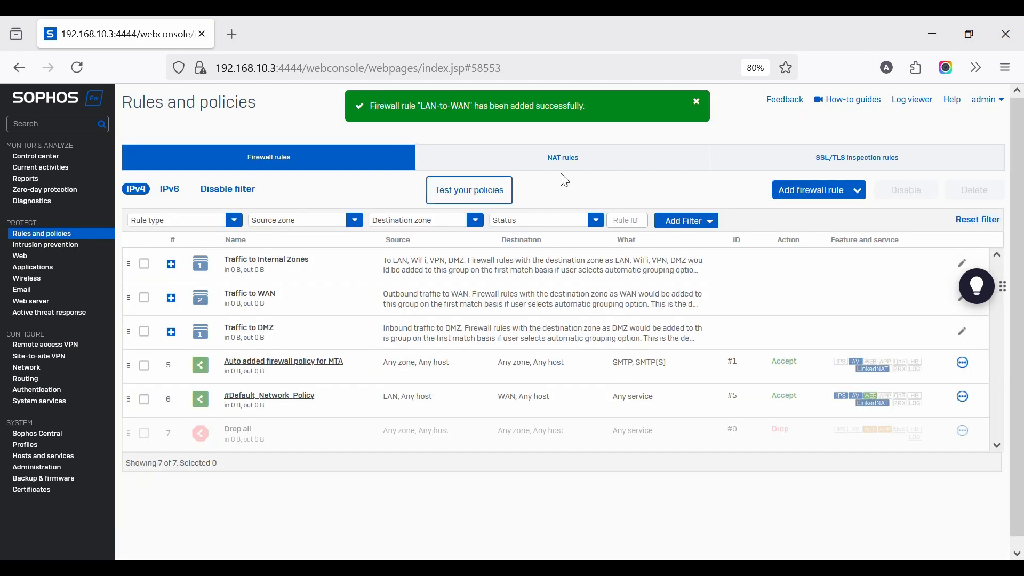
# Check the firewall rules in the Traffic to WAN group and the linked entry among the NAT rules
pyautogui.click(172, 298)
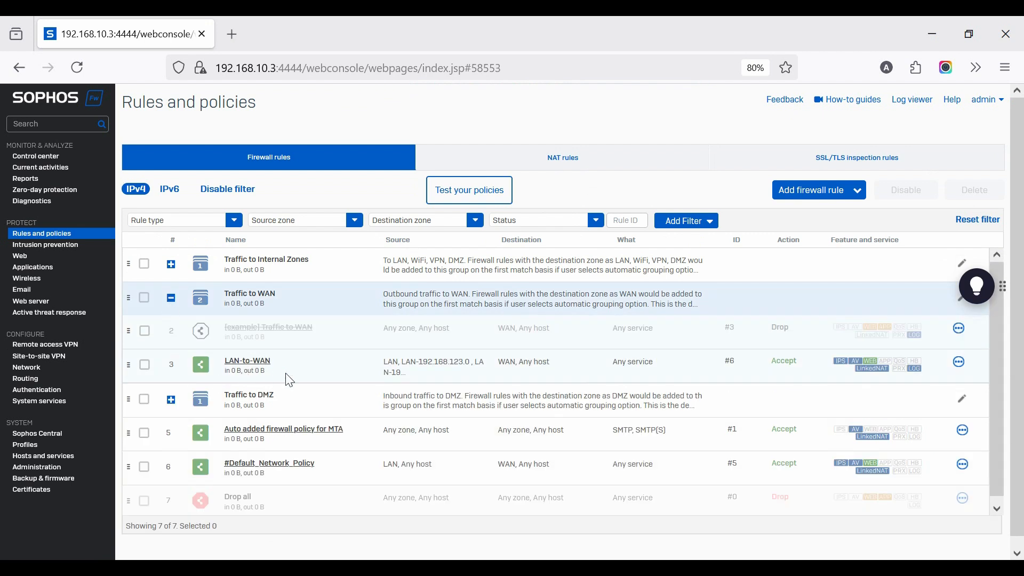
pyautogui.click(564, 166)
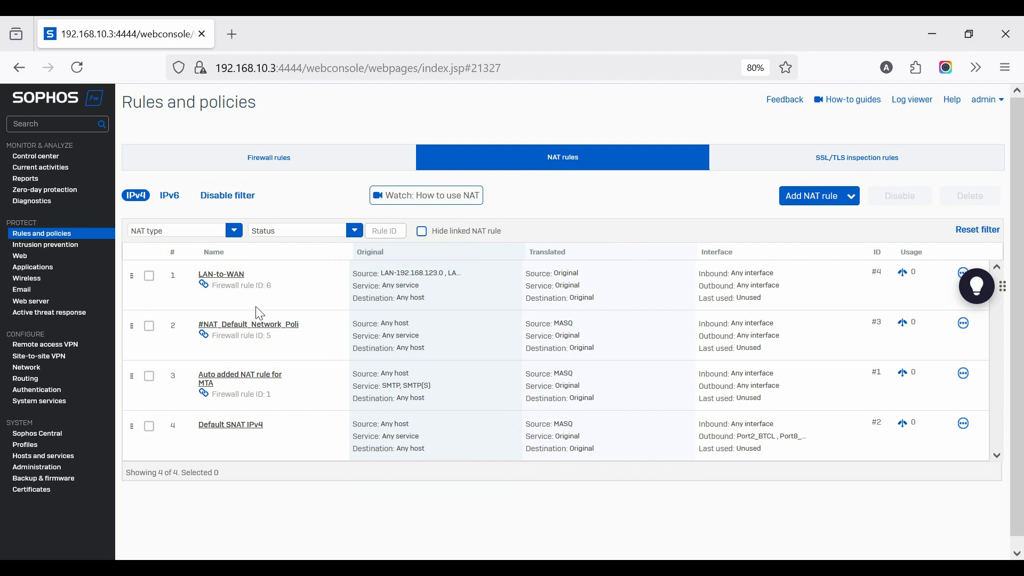
pyautogui.click(280, 157)
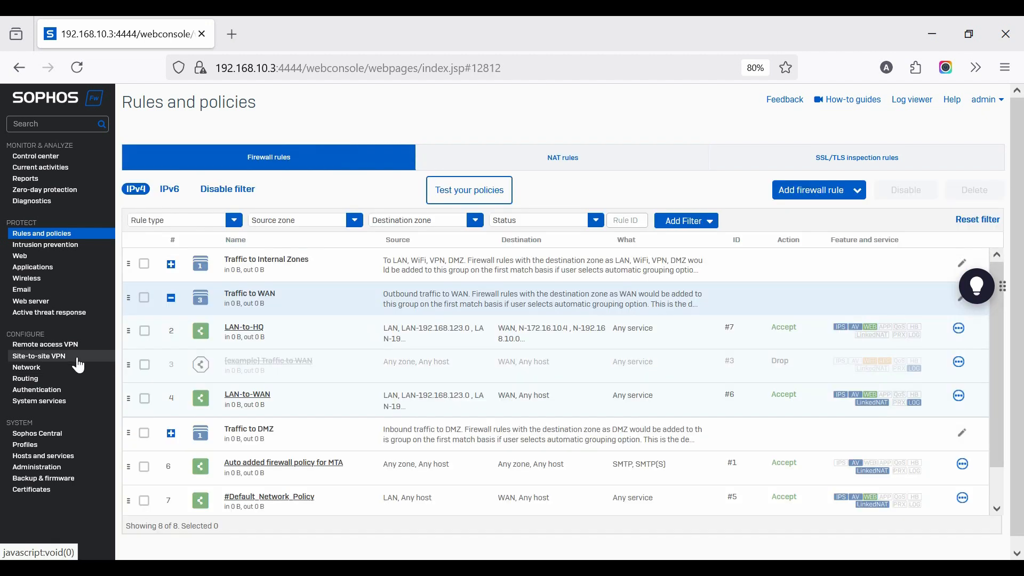